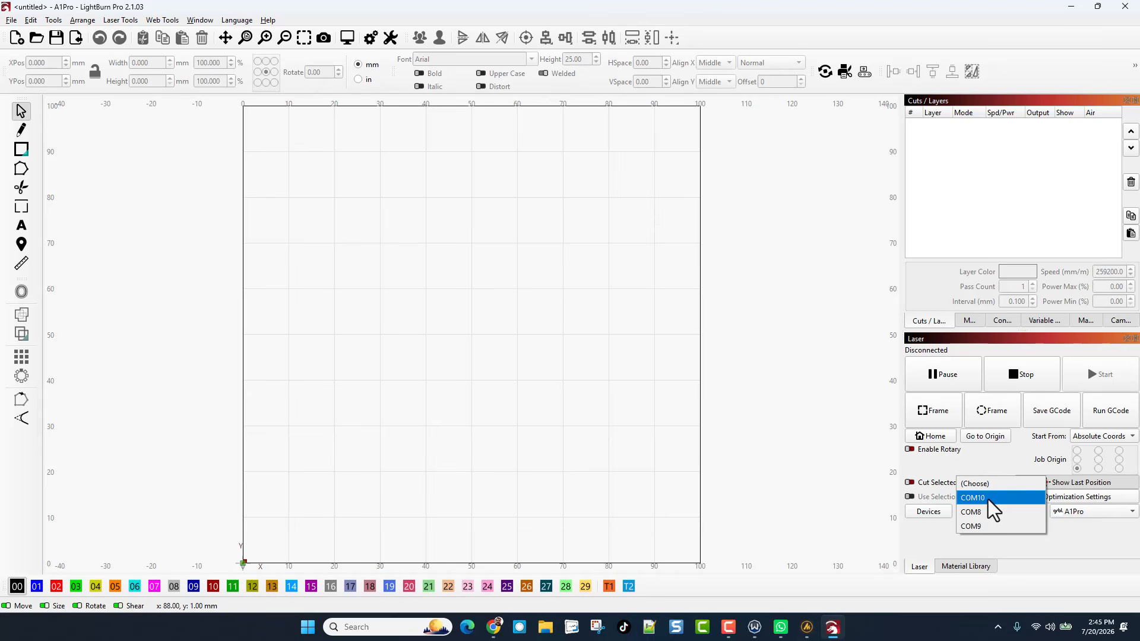
Step: Connect to the laser on COM10 and start adding a new camera in the device camera list
click(988, 500)
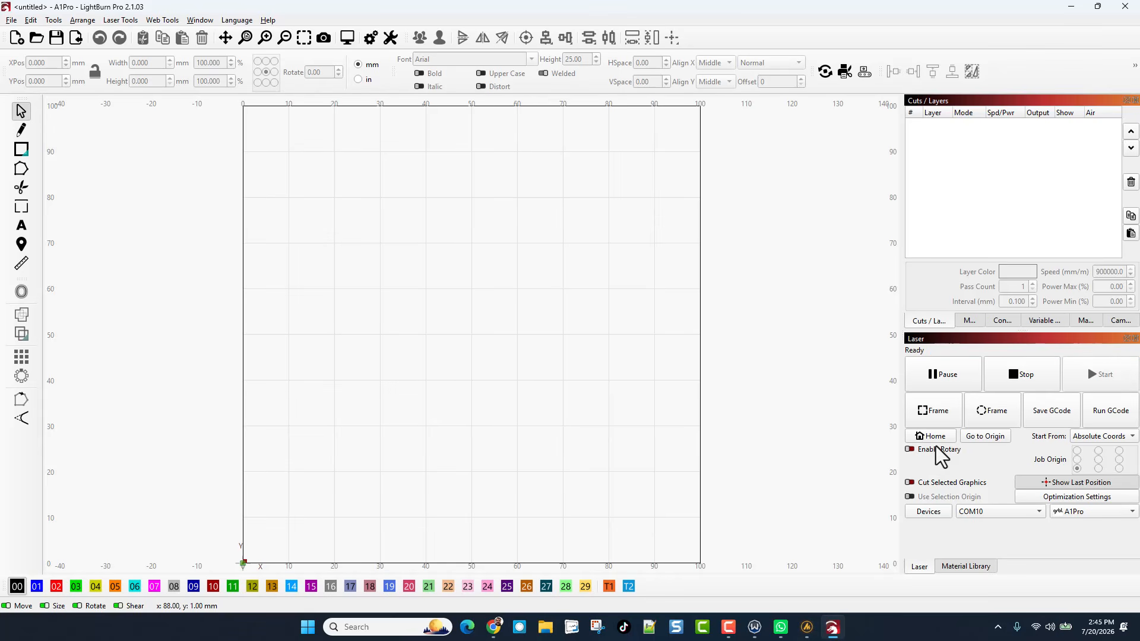
click(122, 20)
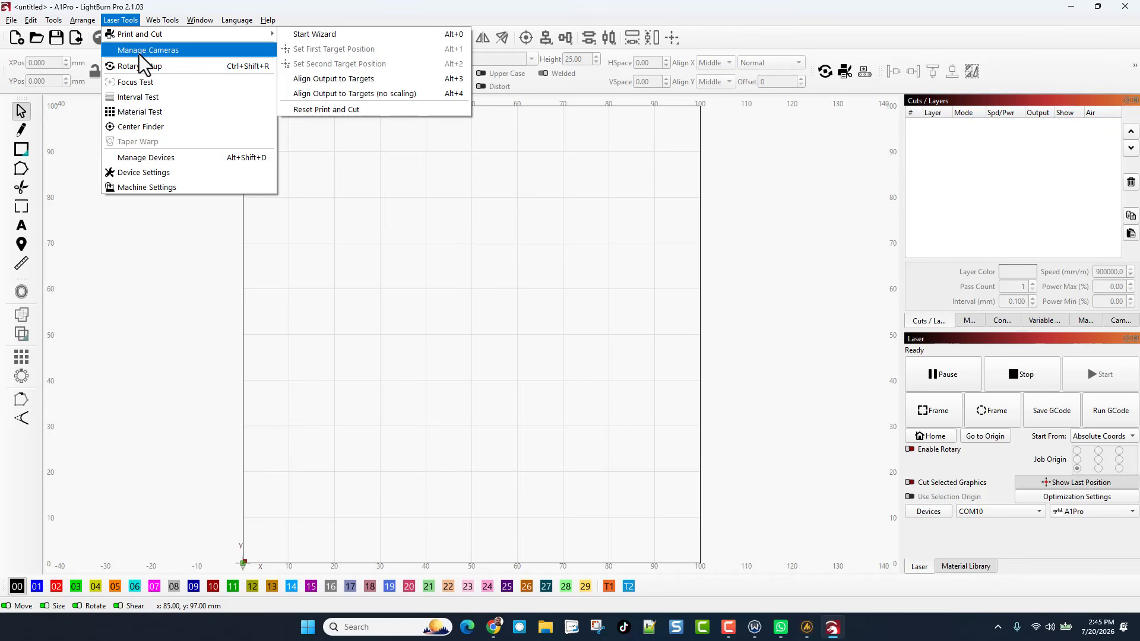
click(141, 51)
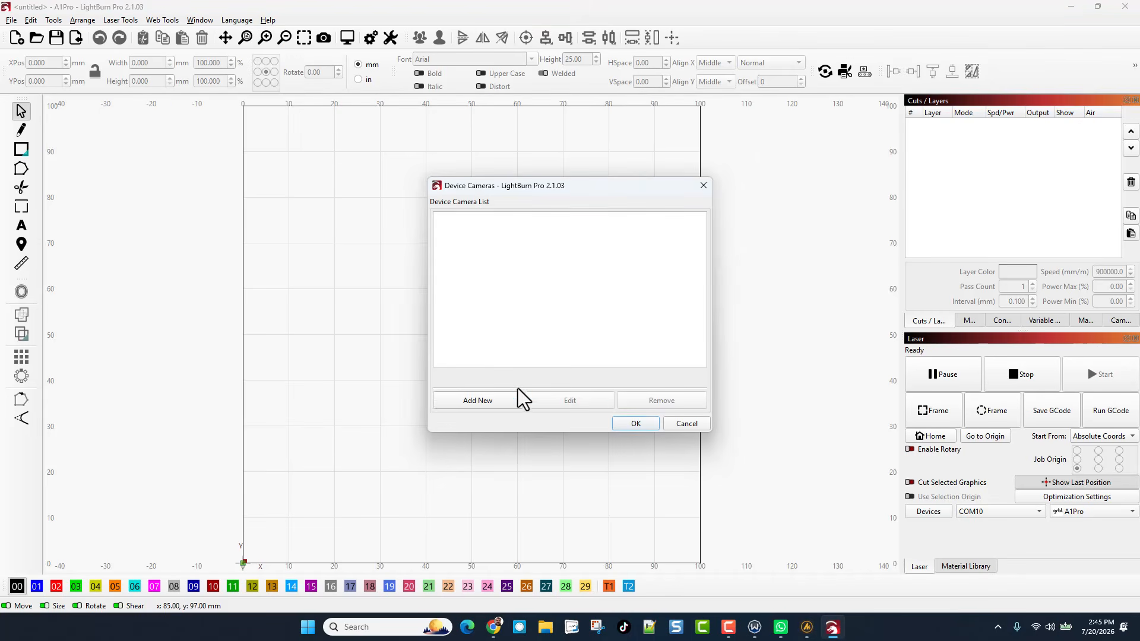
click(502, 404)
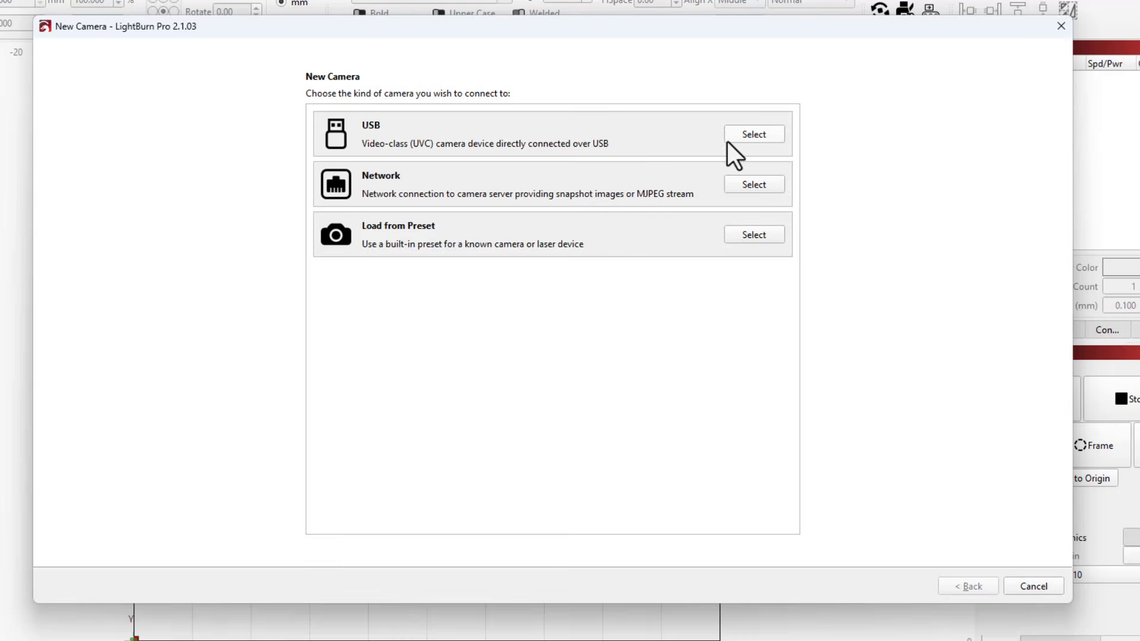
Step: Set up the new camera as a USB type with USB Camera as its source device
click(729, 140)
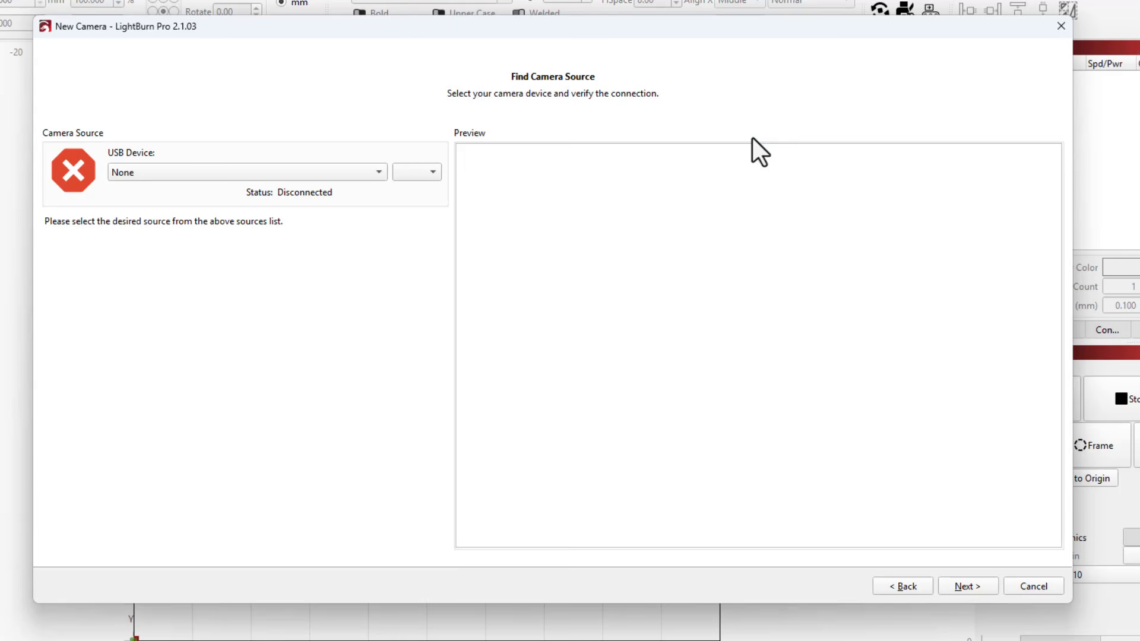
click(220, 176)
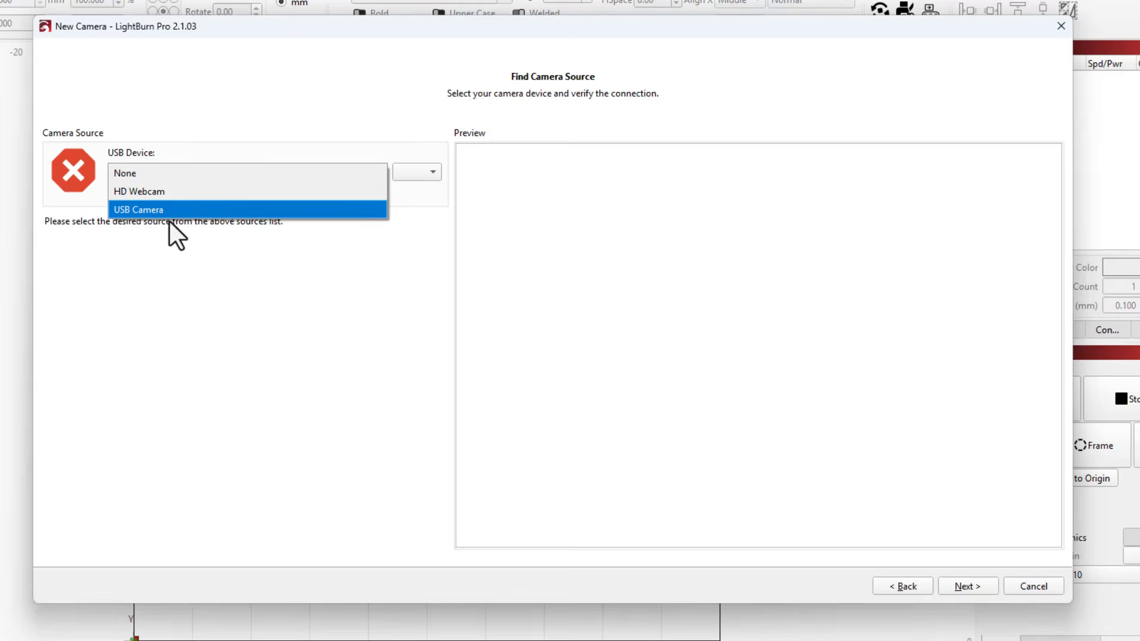
click(193, 211)
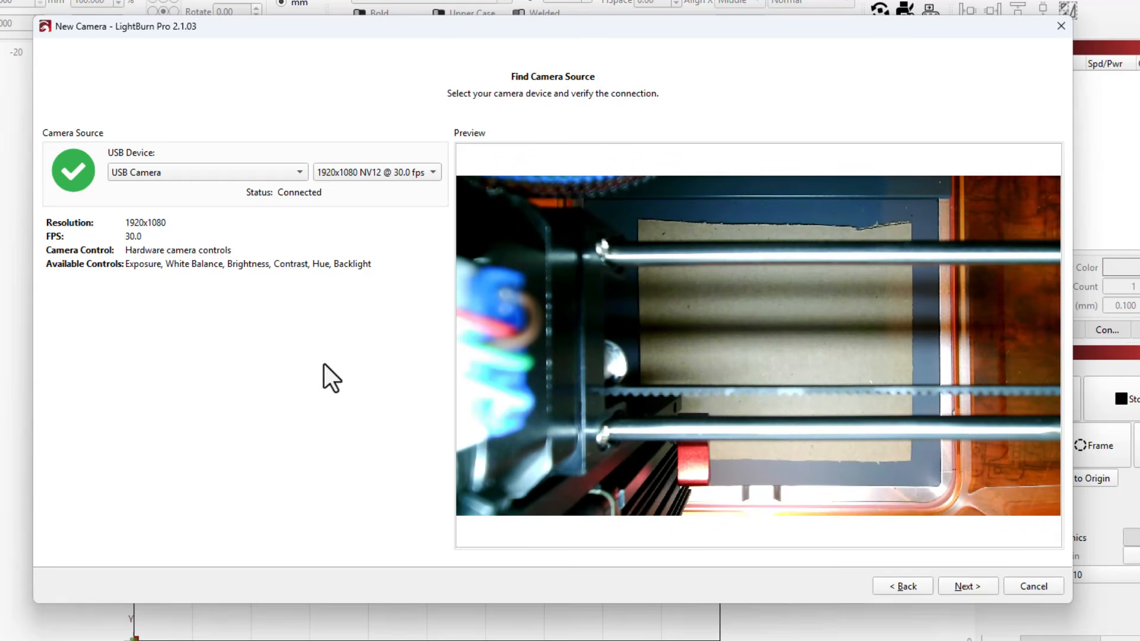
click(964, 586)
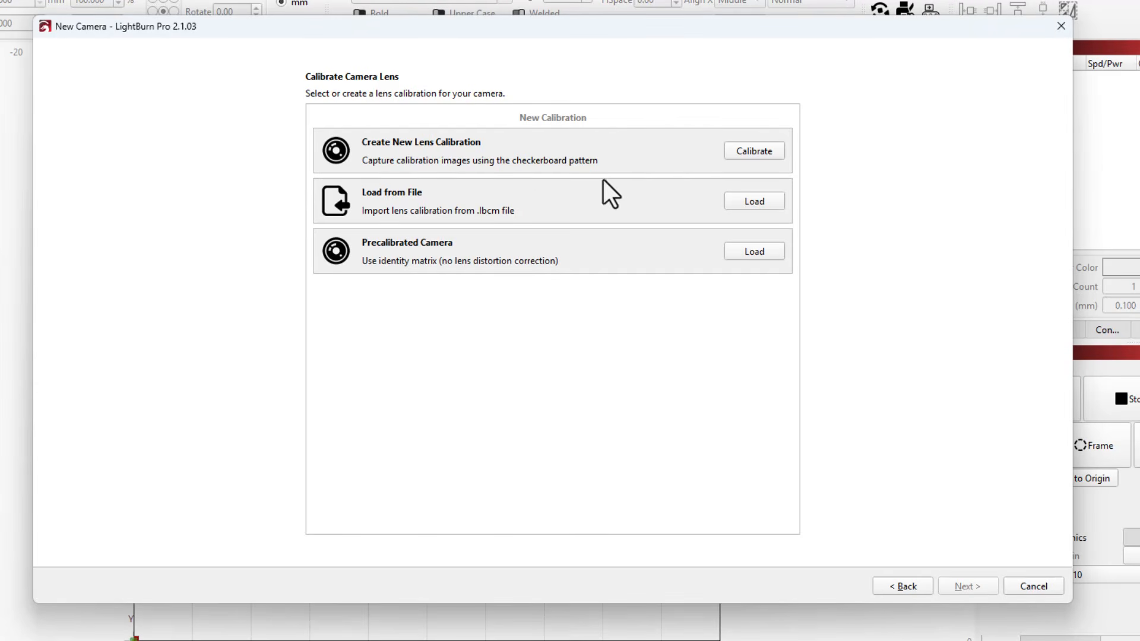
Step: Import the lens calibration "Carverall A1Pro Camera calibration file .lbcm" from the Lightburn Camera Parameter folder, migrating it to the current format
click(753, 202)
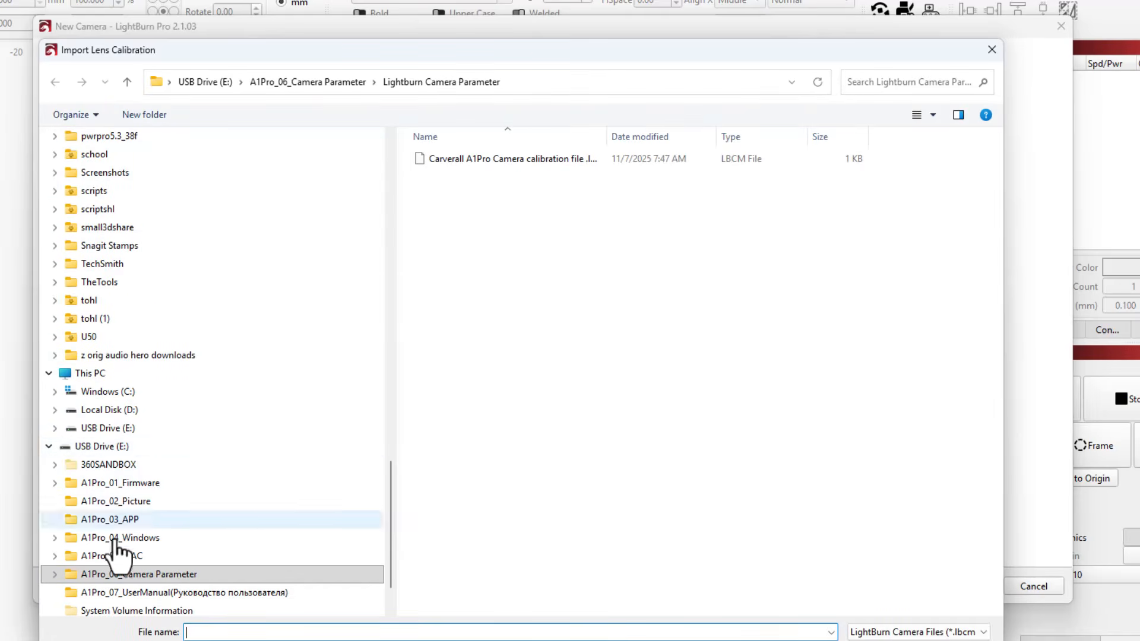
click(156, 574)
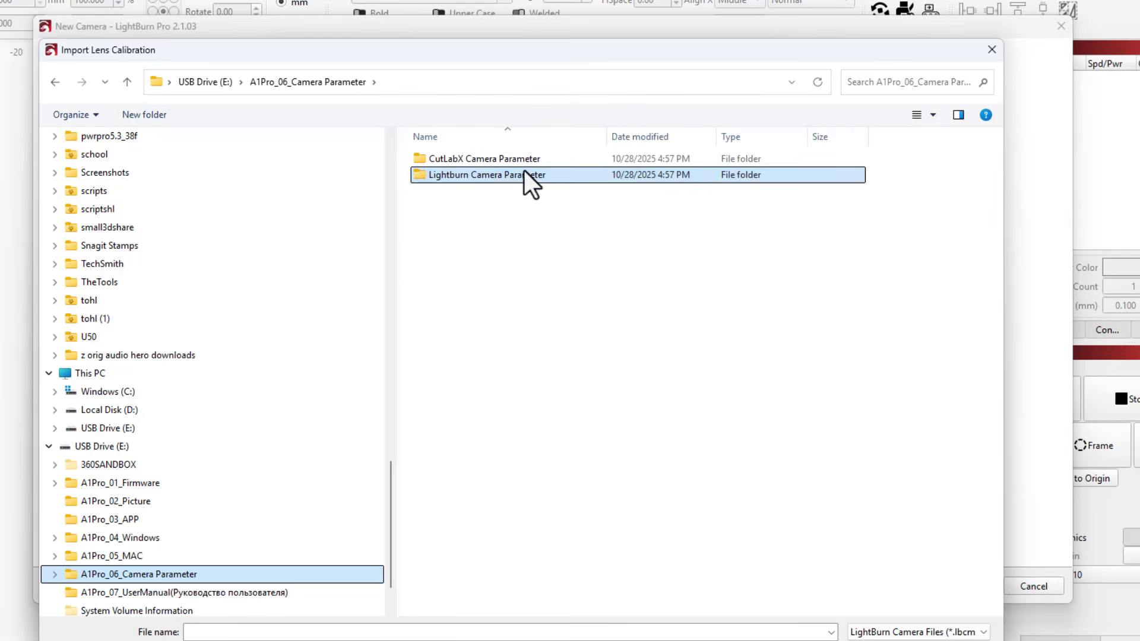
click(148, 573)
click(148, 573)
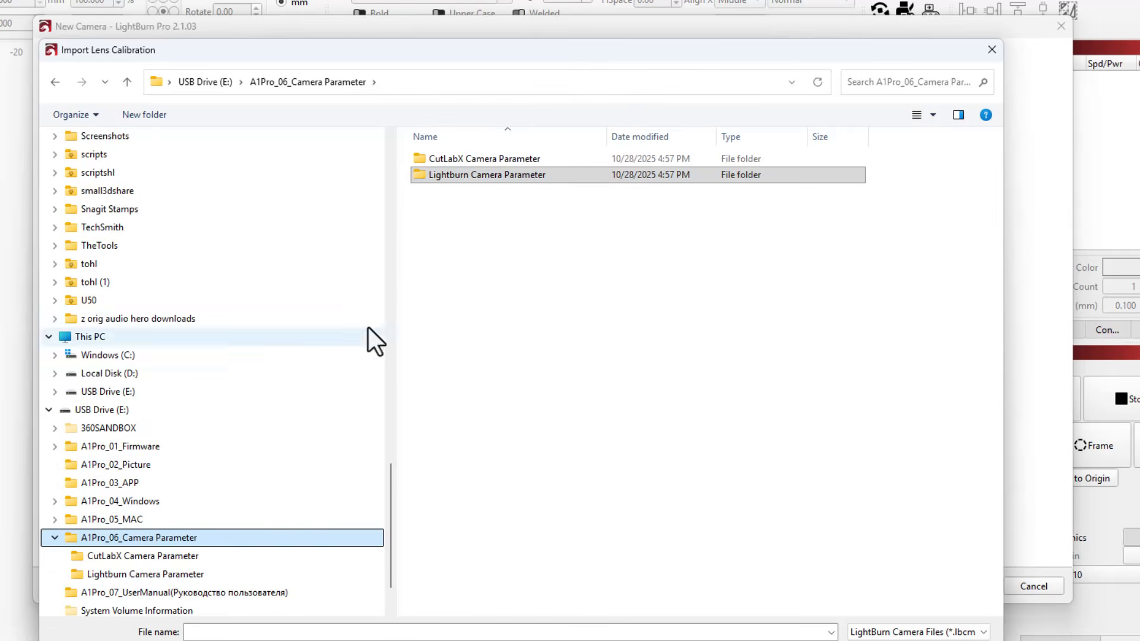
click(494, 161)
double_click(468, 174)
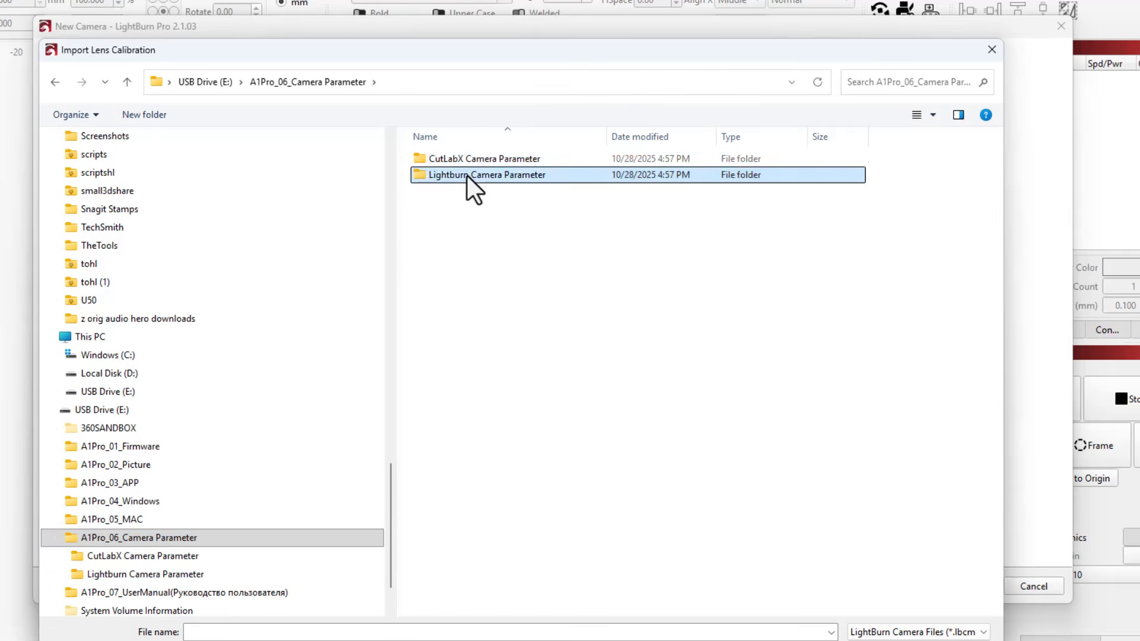
click(493, 159)
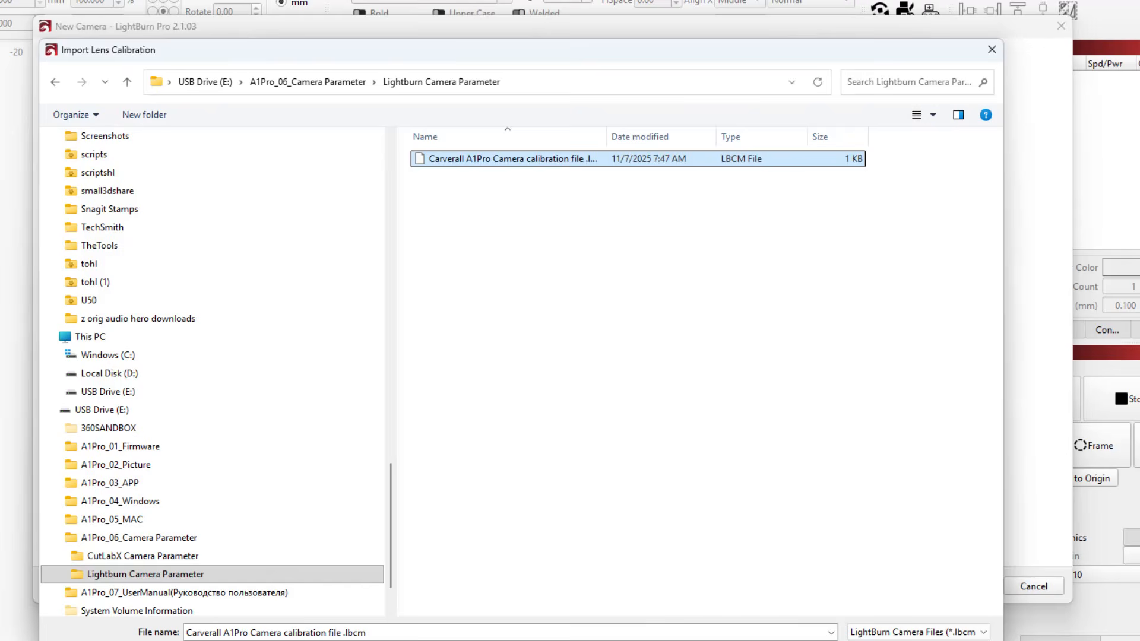
click(885, 640)
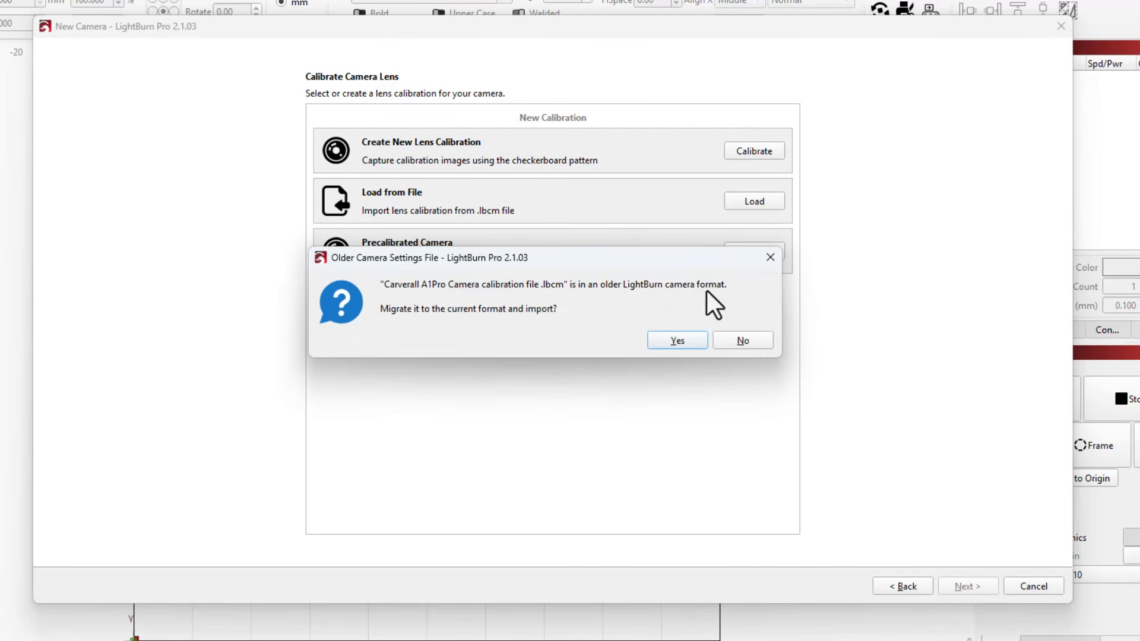
click(657, 343)
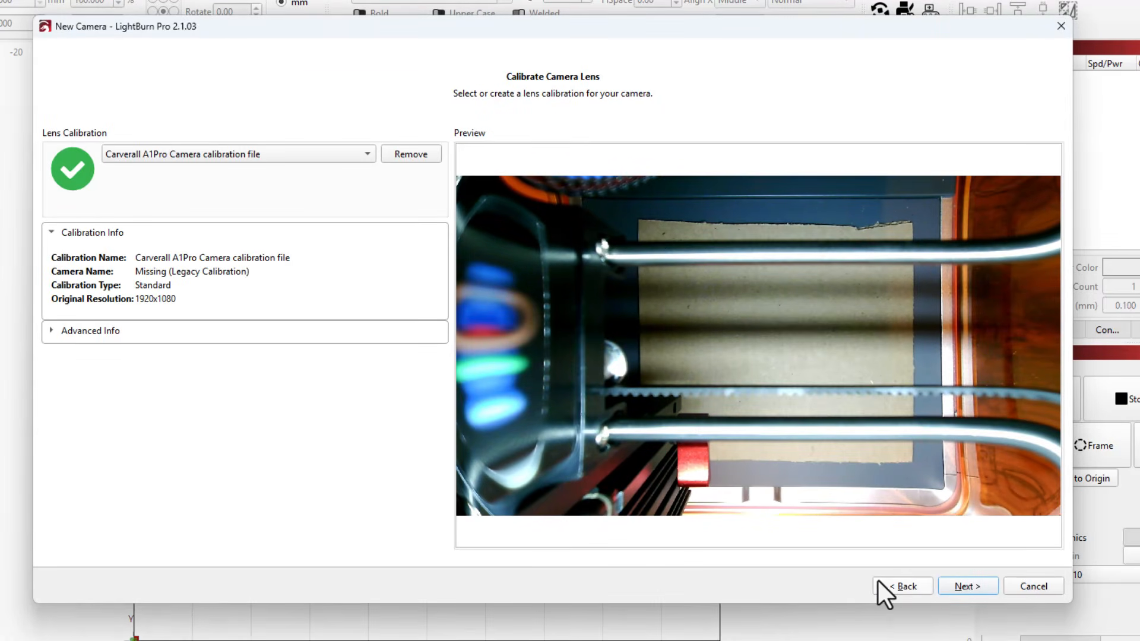
click(953, 586)
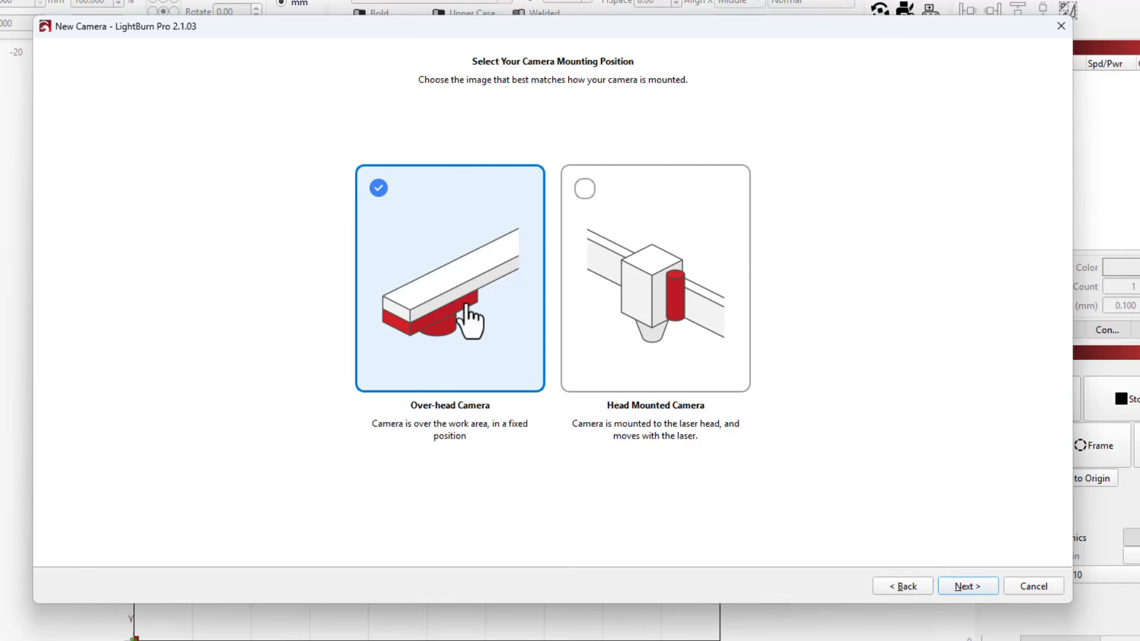
Step: Accept the Over-head Camera mounting position and choose Manual Alignment as the alignment method
click(977, 588)
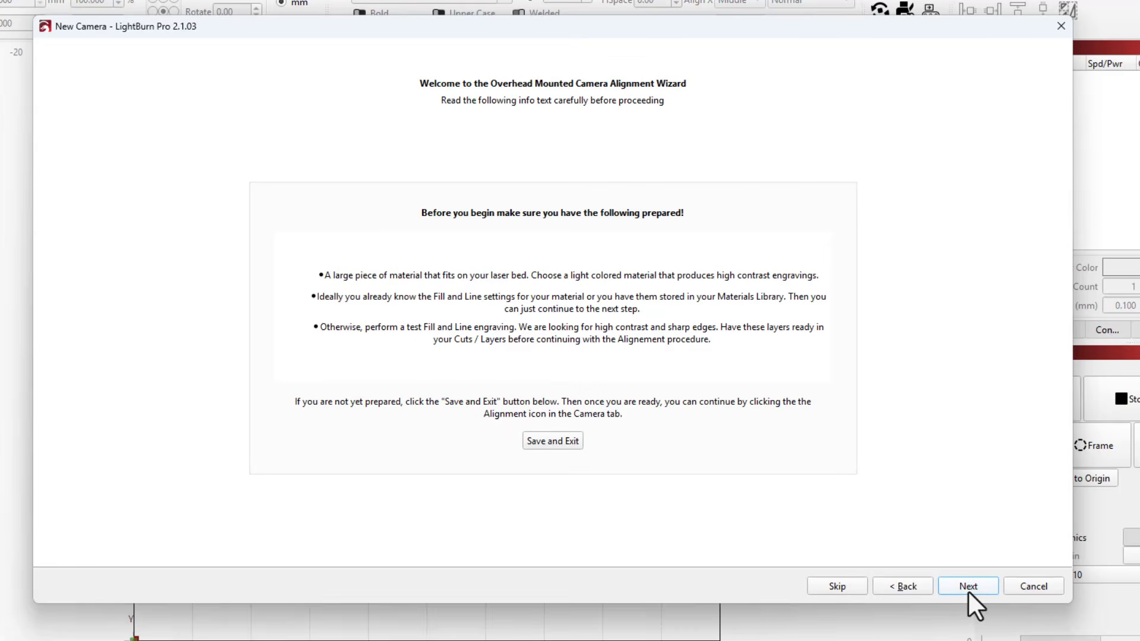
click(969, 590)
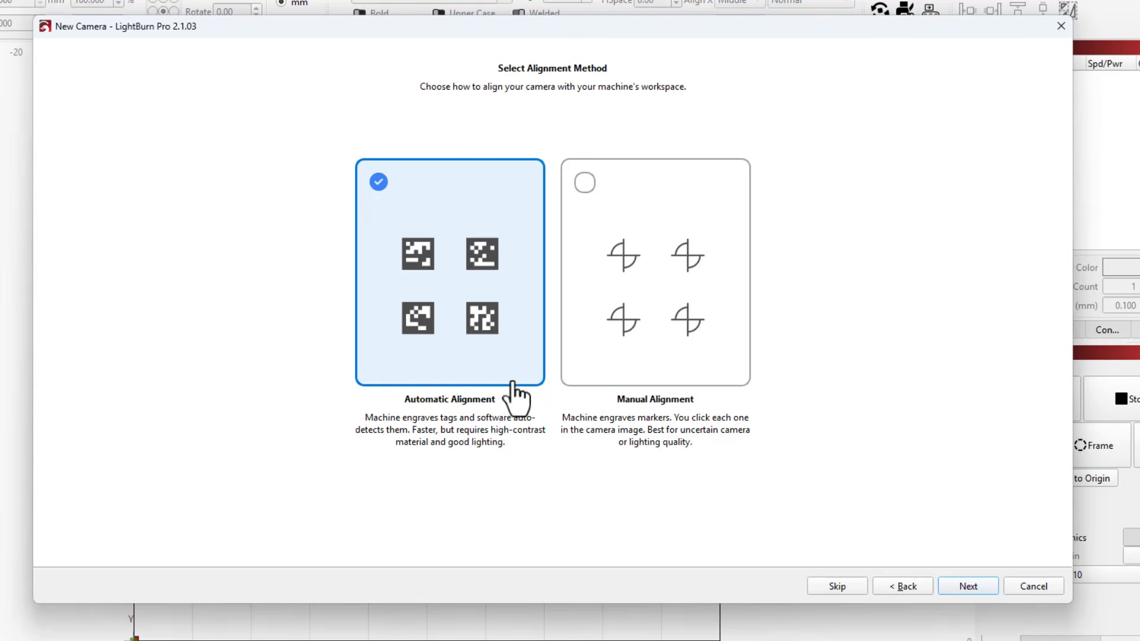
click(633, 323)
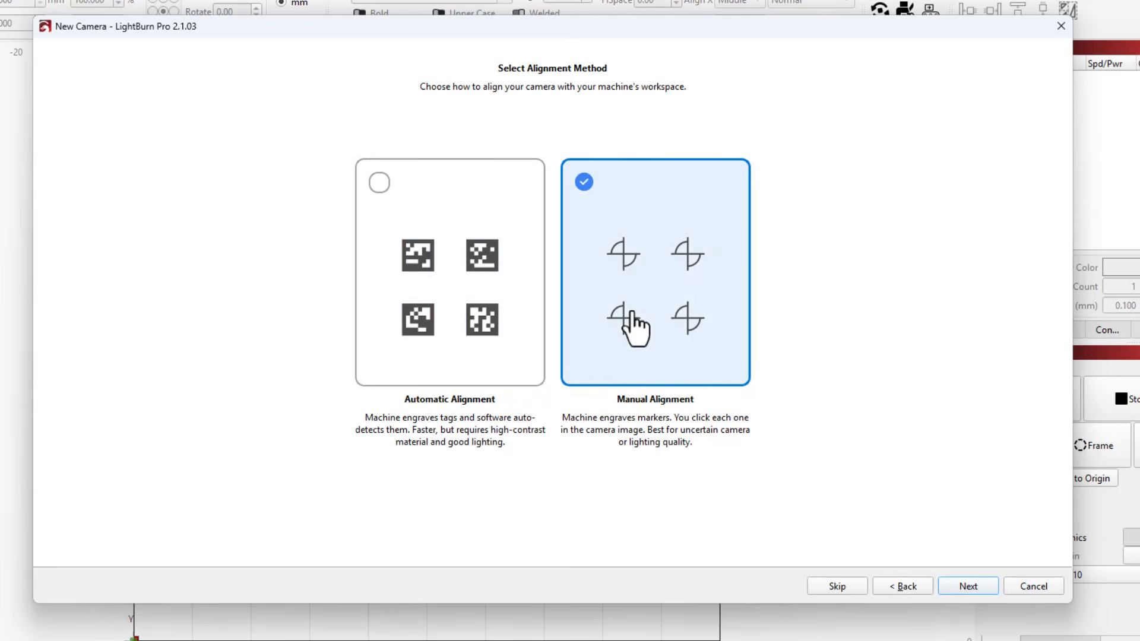
click(960, 585)
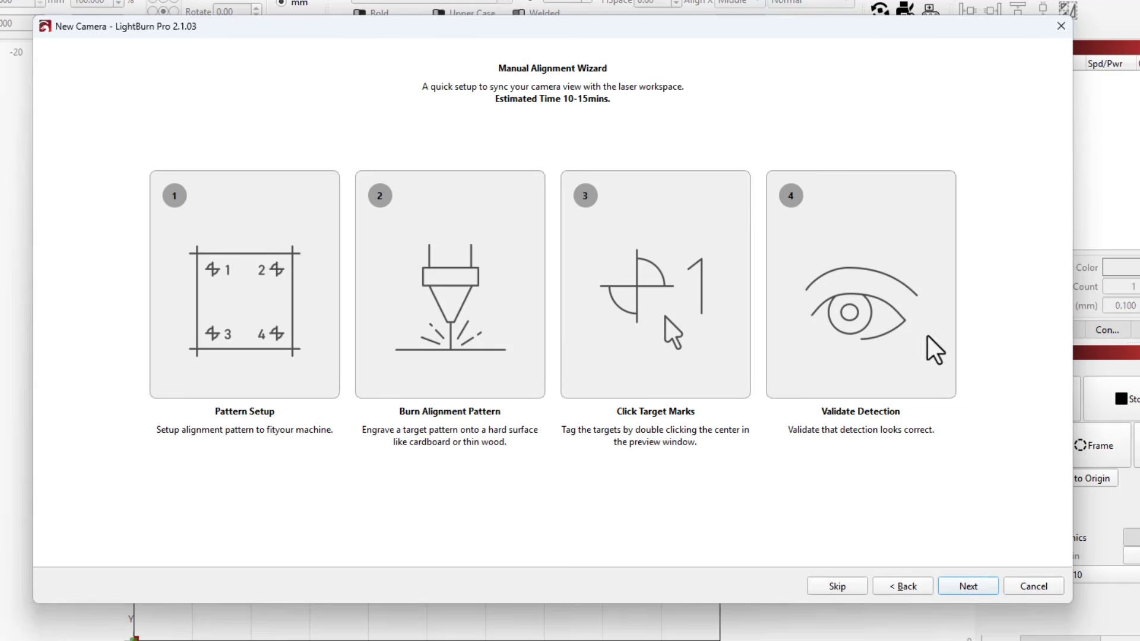
click(957, 586)
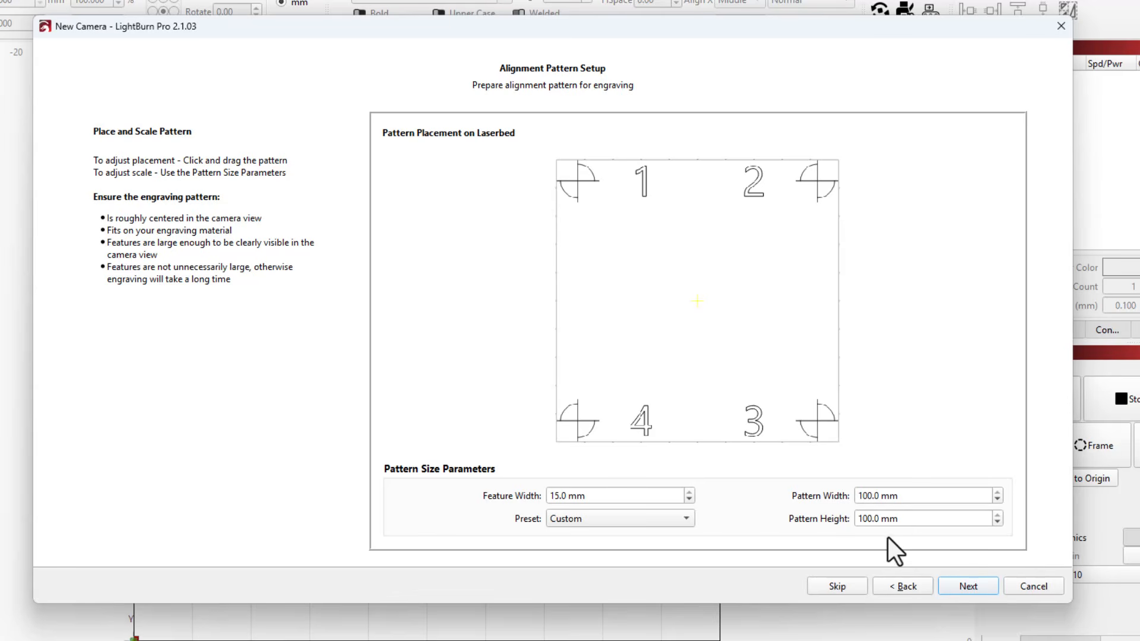
Step: Accept the alignment pattern size, set the fill power to 70% and start burning the pattern
click(963, 588)
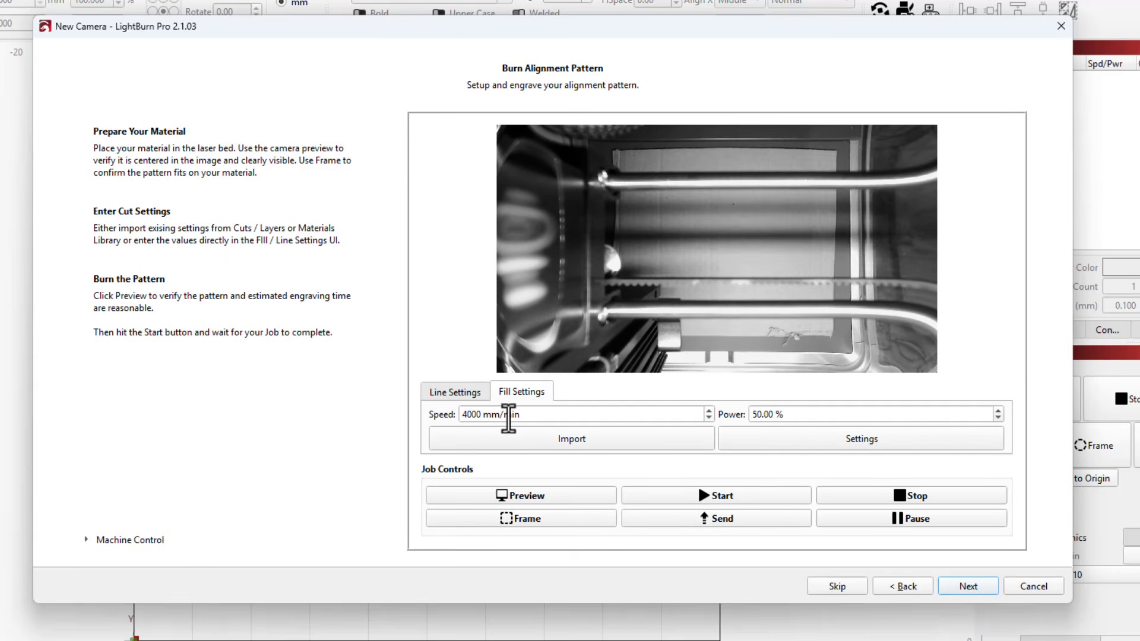
click(458, 392)
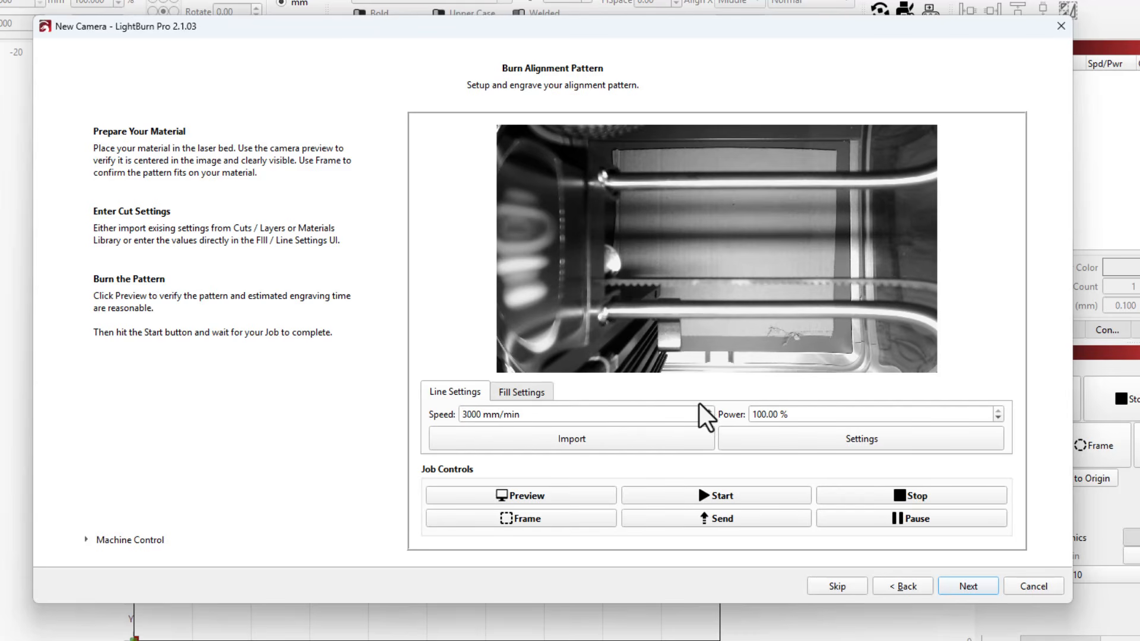
click(522, 393)
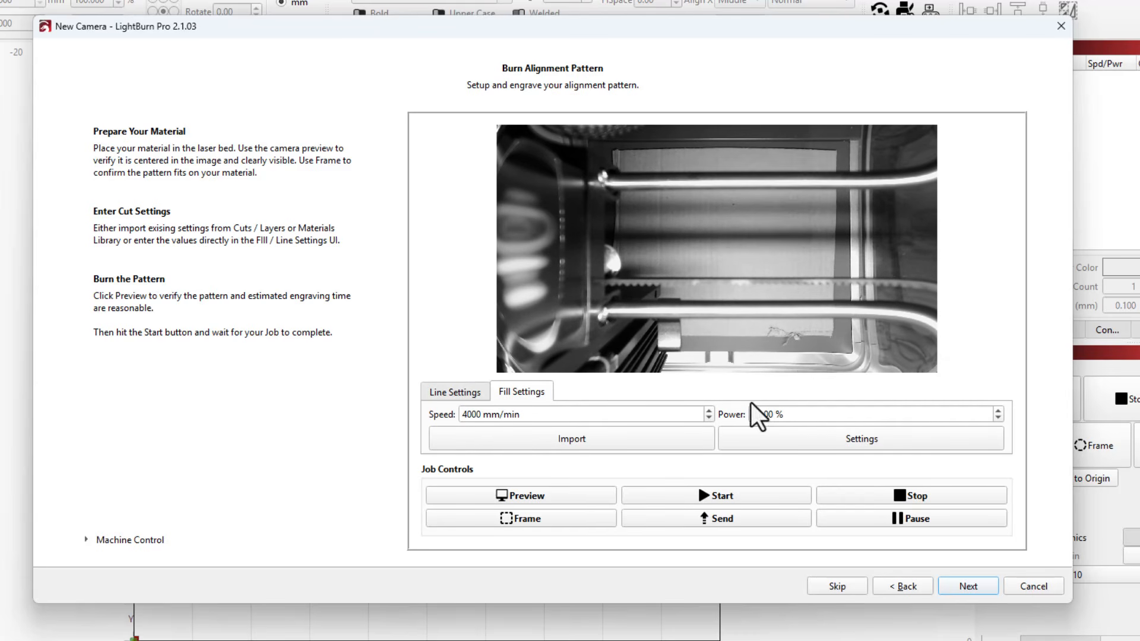
double_click(758, 414)
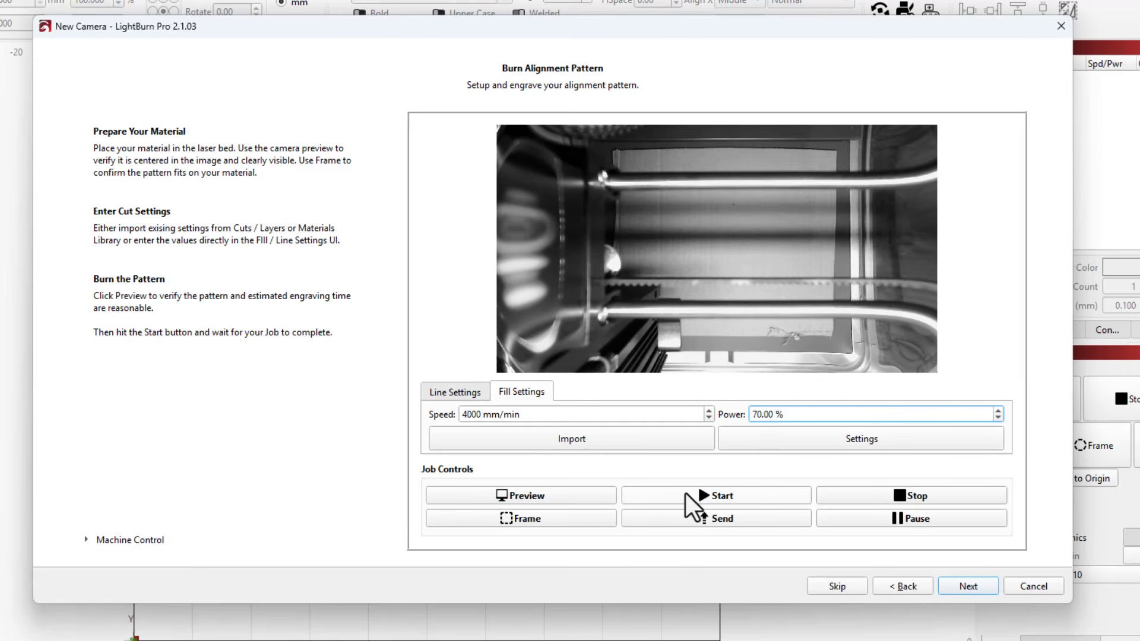
click(685, 494)
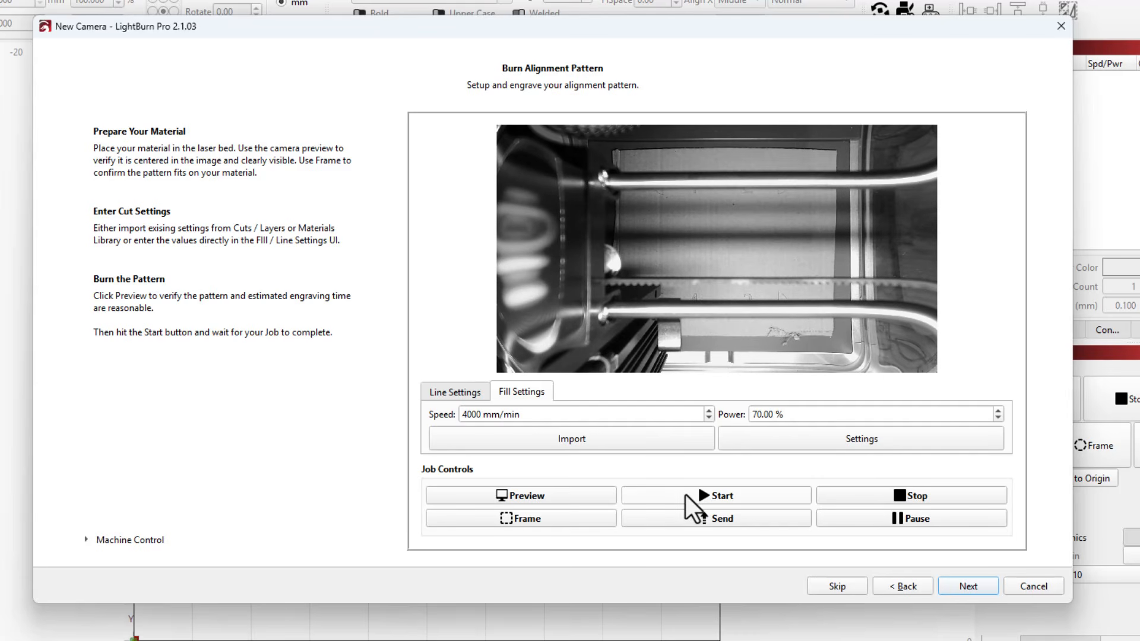
Step: Proceed to target alignment and jog the laser head right and up in 10 mm moves to uncover marker 1
click(961, 588)
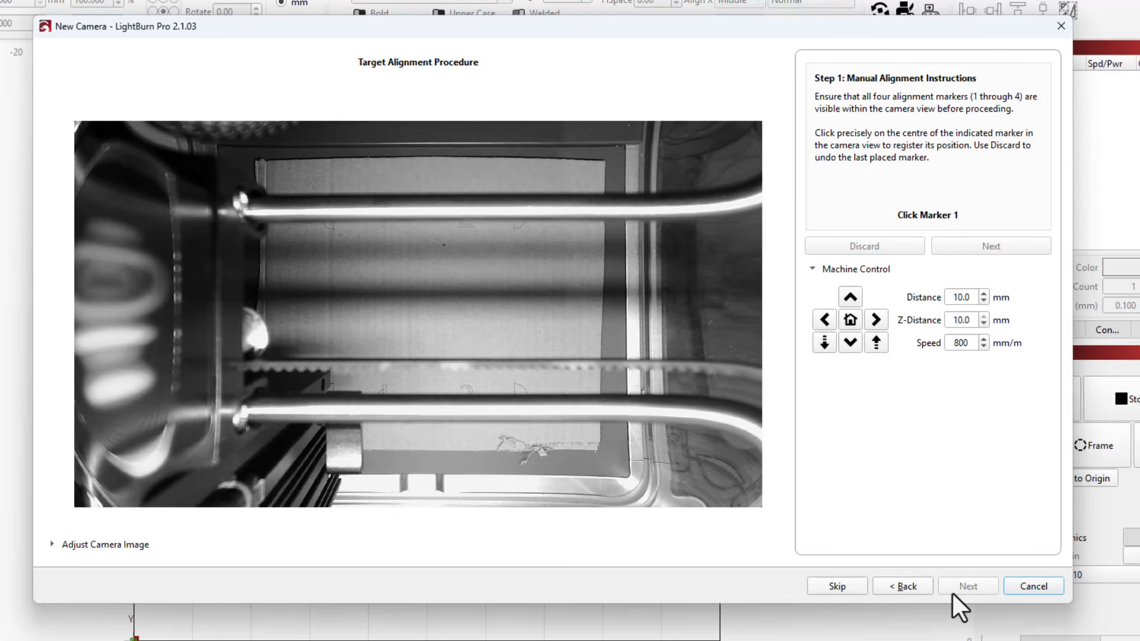
click(876, 320)
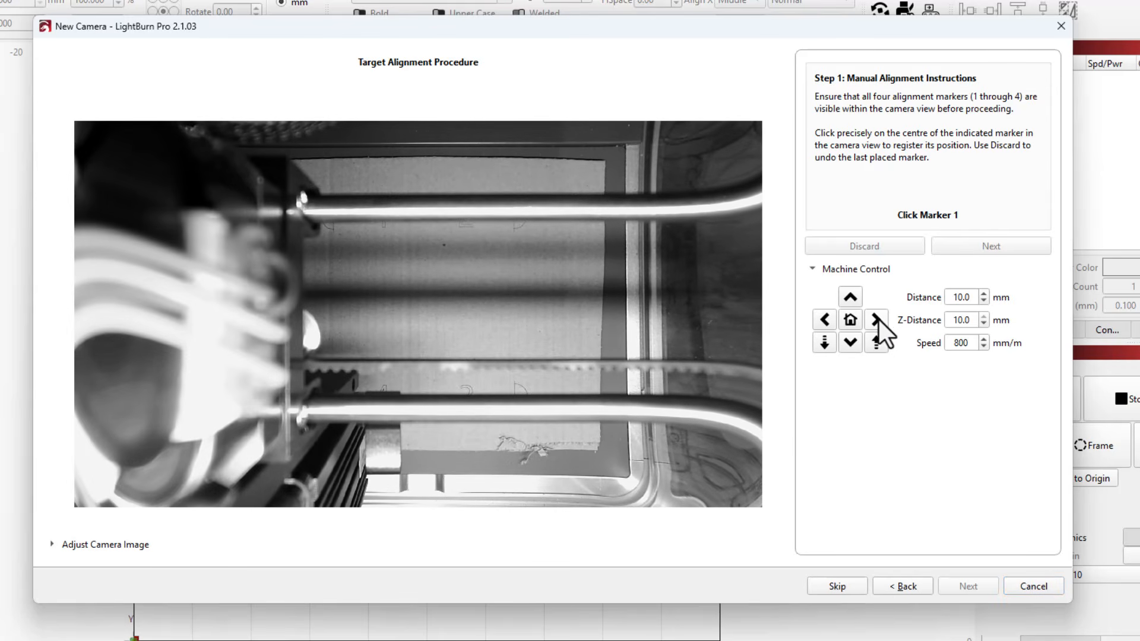
click(875, 321)
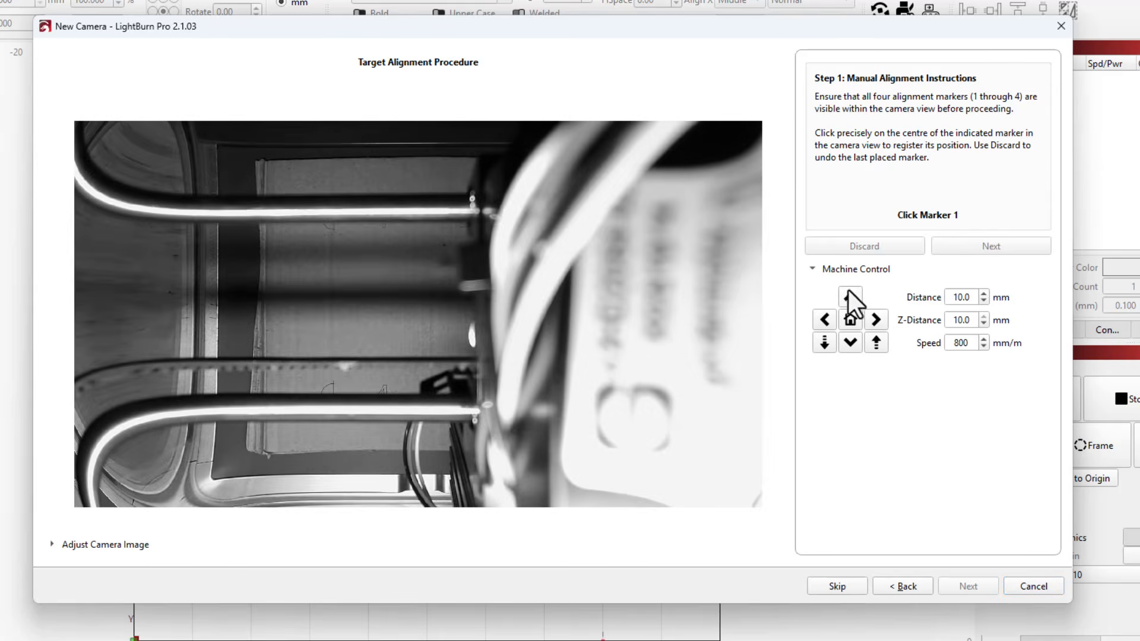
click(850, 297)
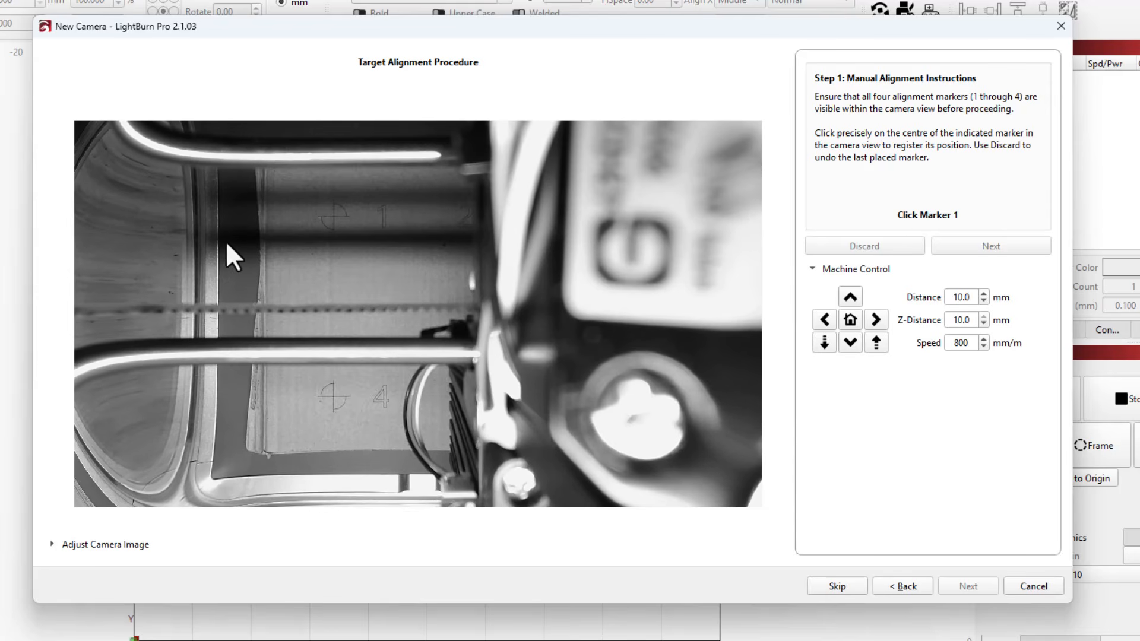
Step: Register the exact centre of marker 1 in the camera view
scroll(272, 233, up, 9)
scroll(347, 177, up, 4)
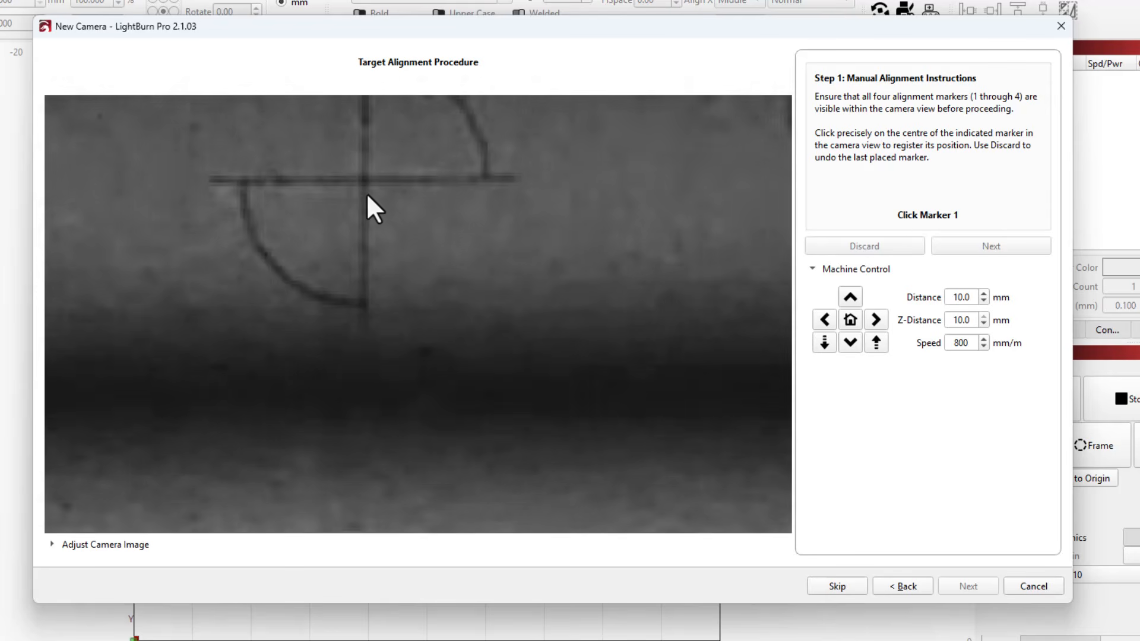
scroll(367, 195, up, 3)
click(362, 176)
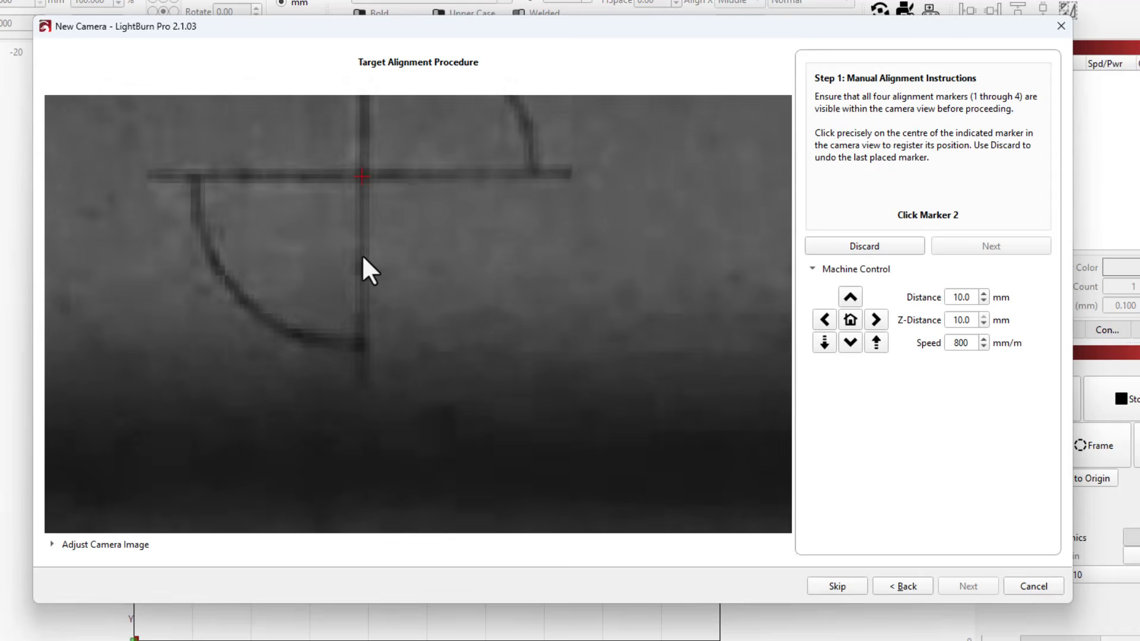
Step: Jog the laser head left until marker 2 is uncovered and register the marker's exact centre in the camera view
scroll(376, 247, down, 15)
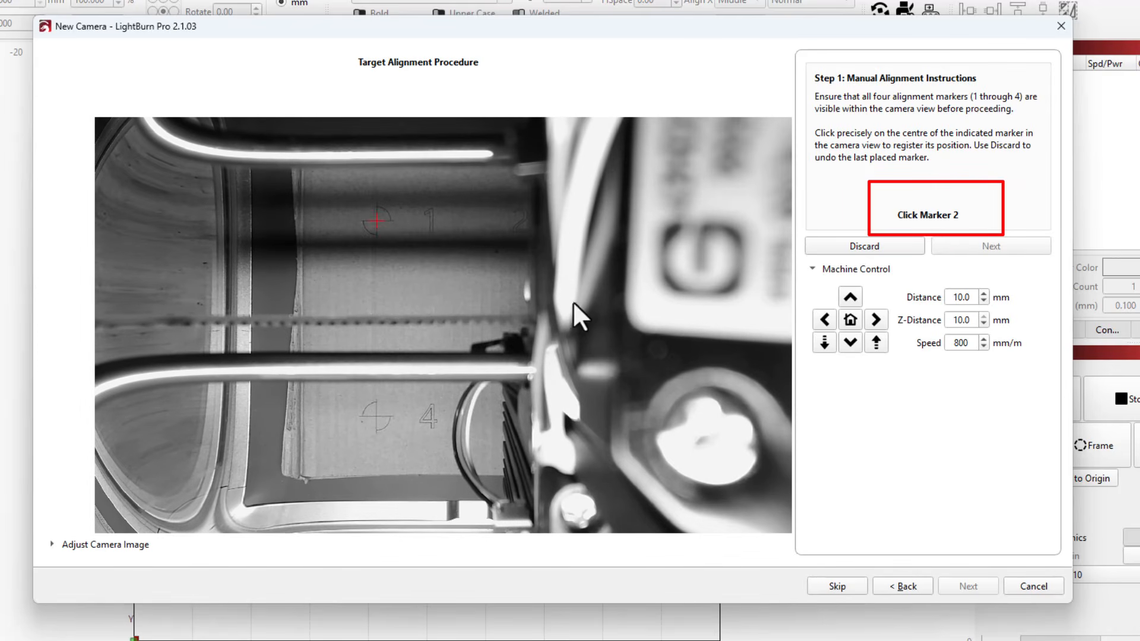
shift+click(826, 316)
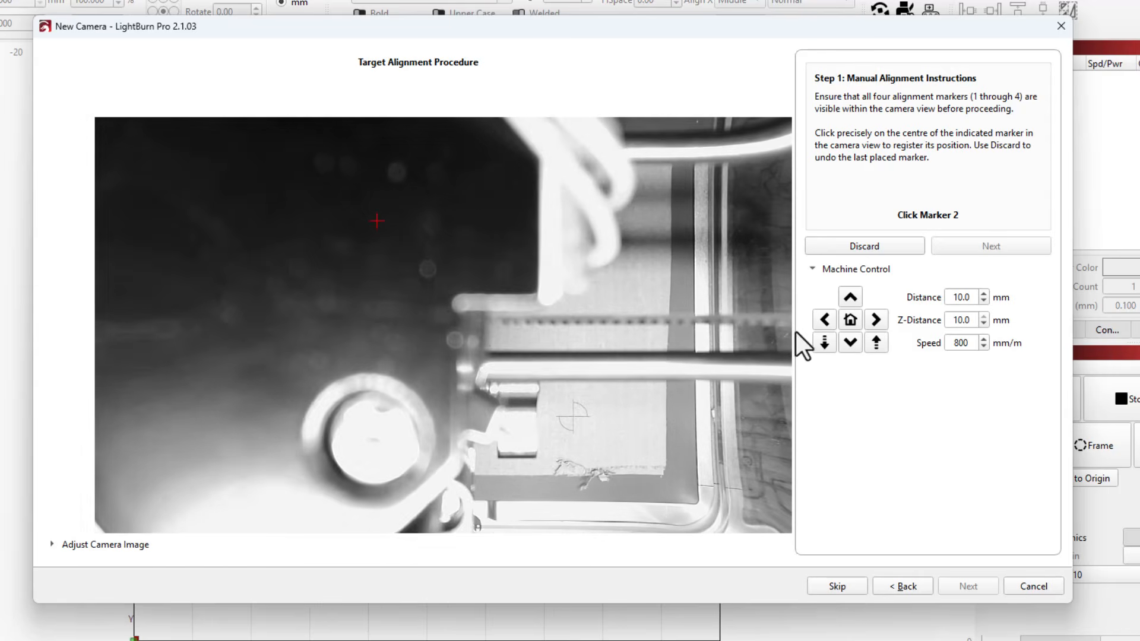
click(826, 321)
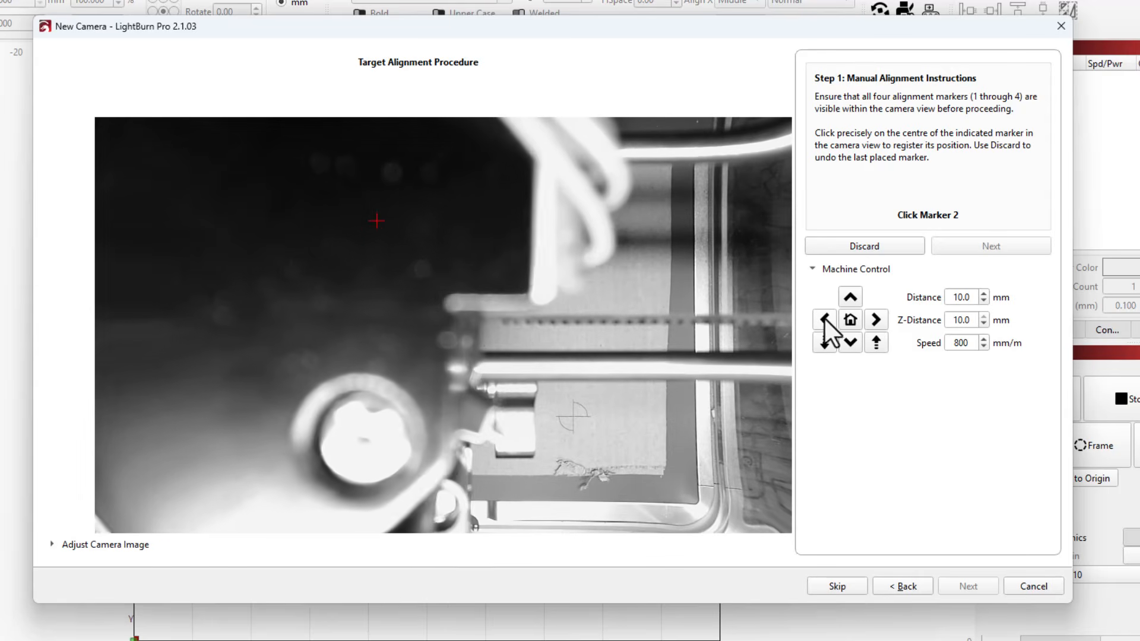
scroll(605, 219, up, 4)
scroll(443, 258, up, 6)
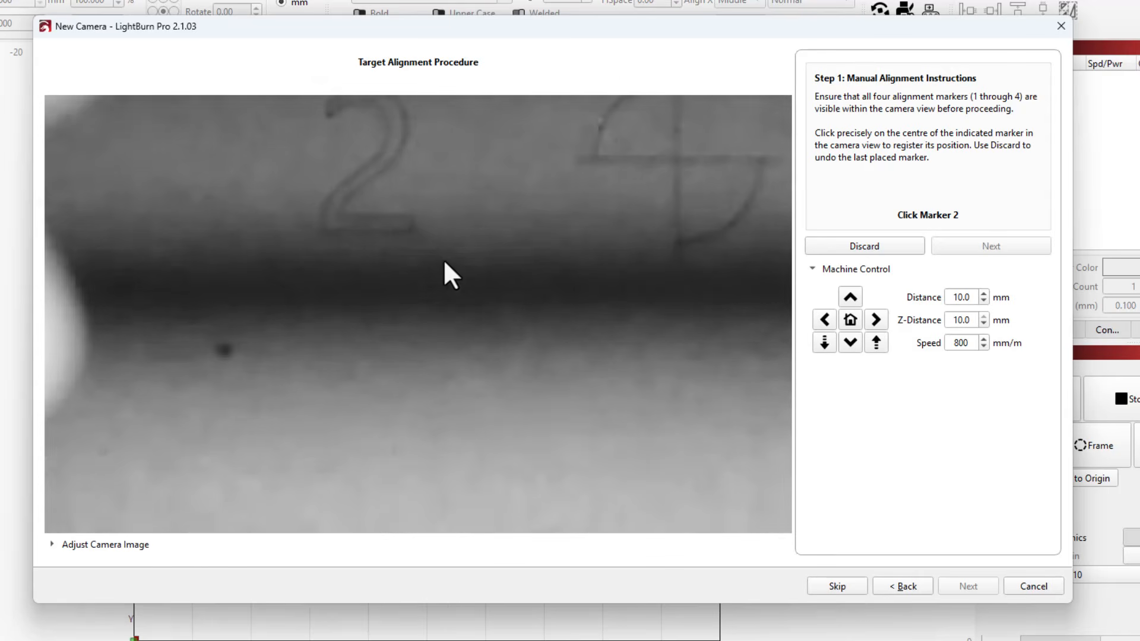
scroll(614, 146, up, 1)
click(686, 160)
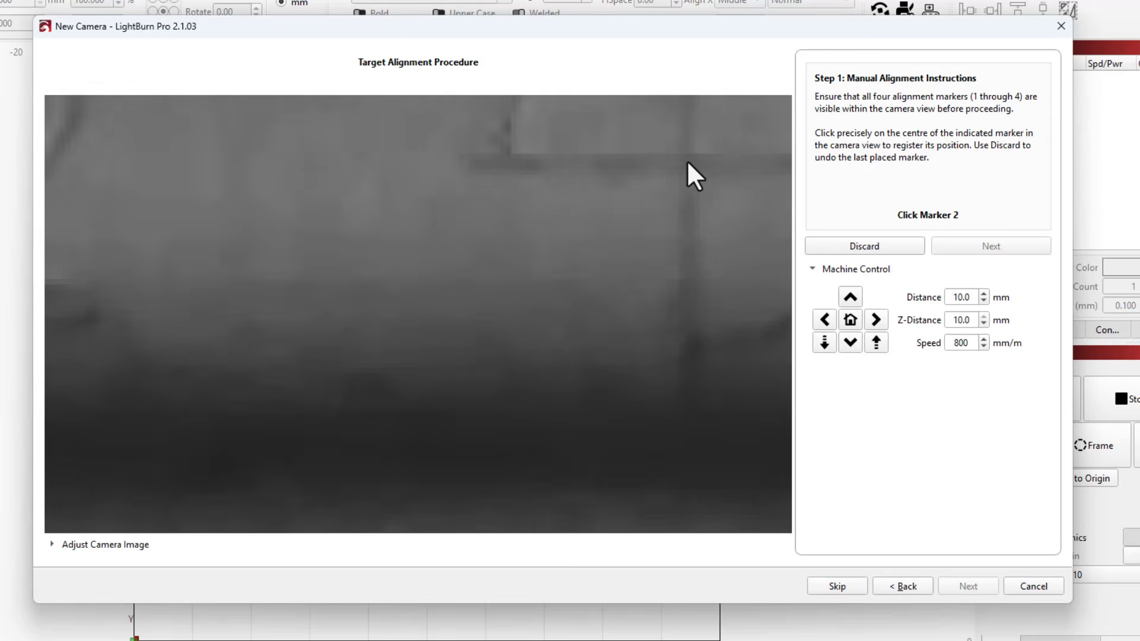
Step: Register the exact centre of marker 3 in the camera view
scroll(689, 184, down, 8)
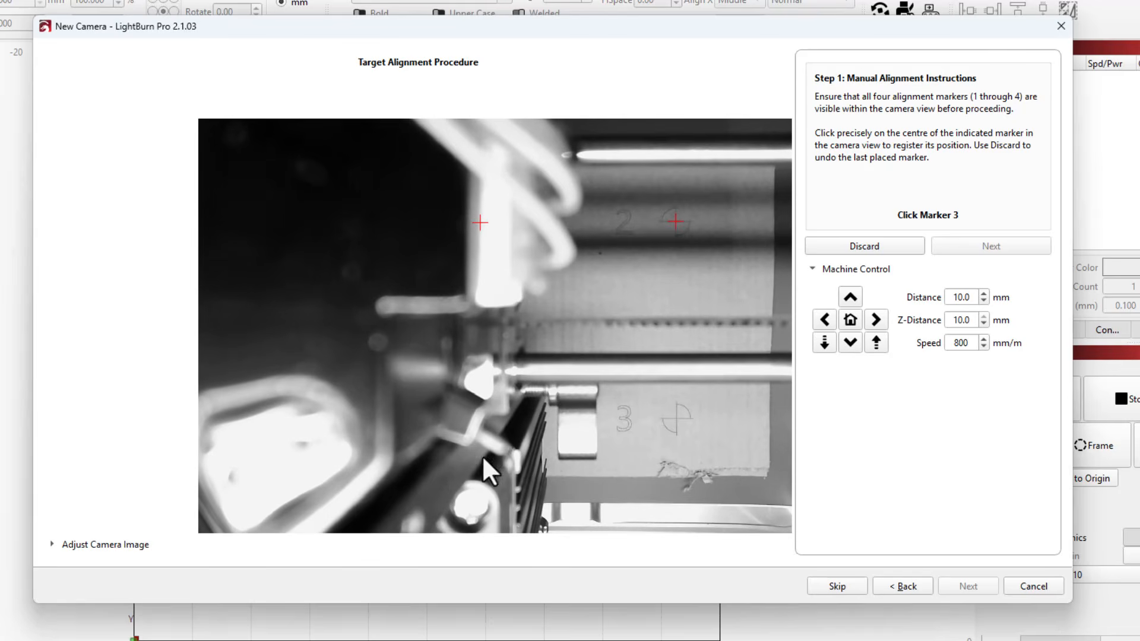
scroll(686, 356, up, 5)
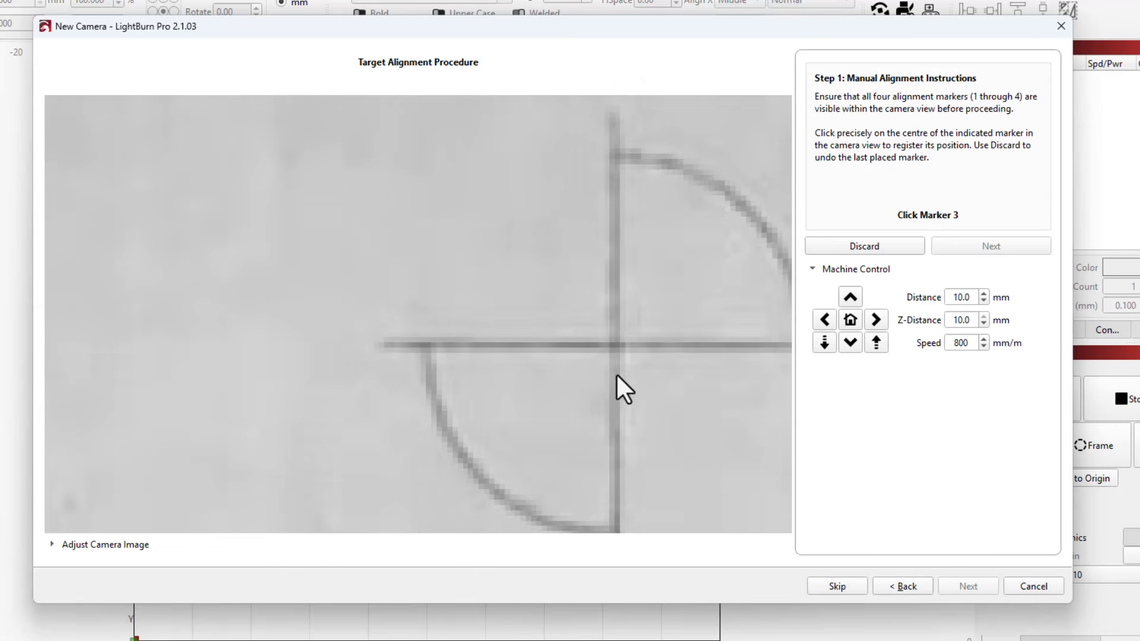
scroll(599, 343, up, 2)
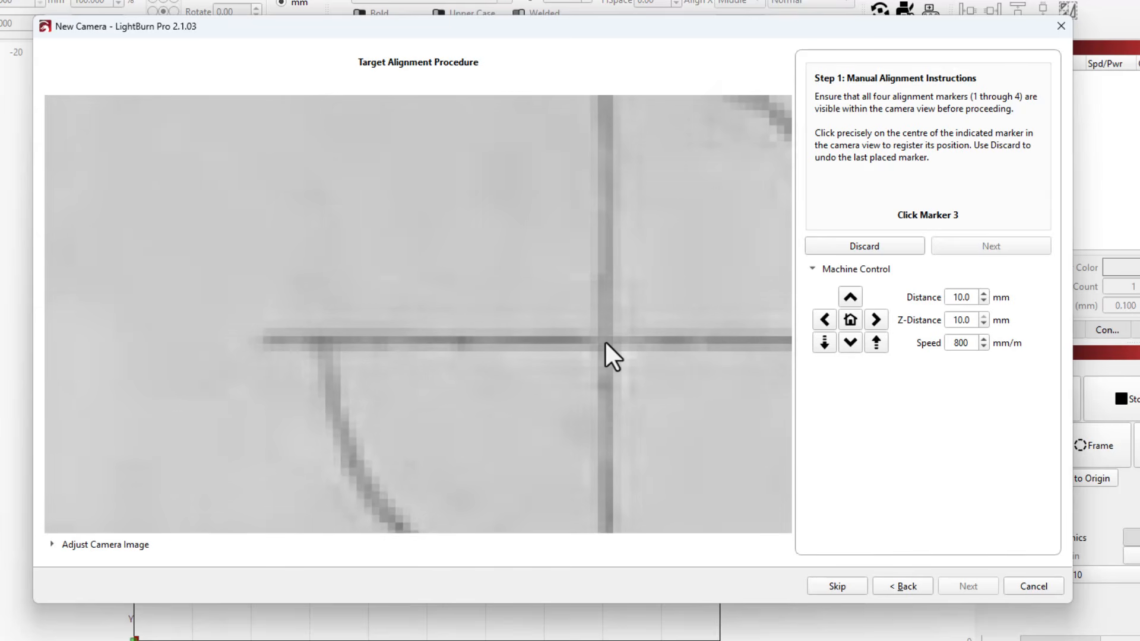
click(604, 339)
Step: Super-nudge the laser head right to uncover marker 4 and register the marker's exact centre
scroll(604, 338, down, 6)
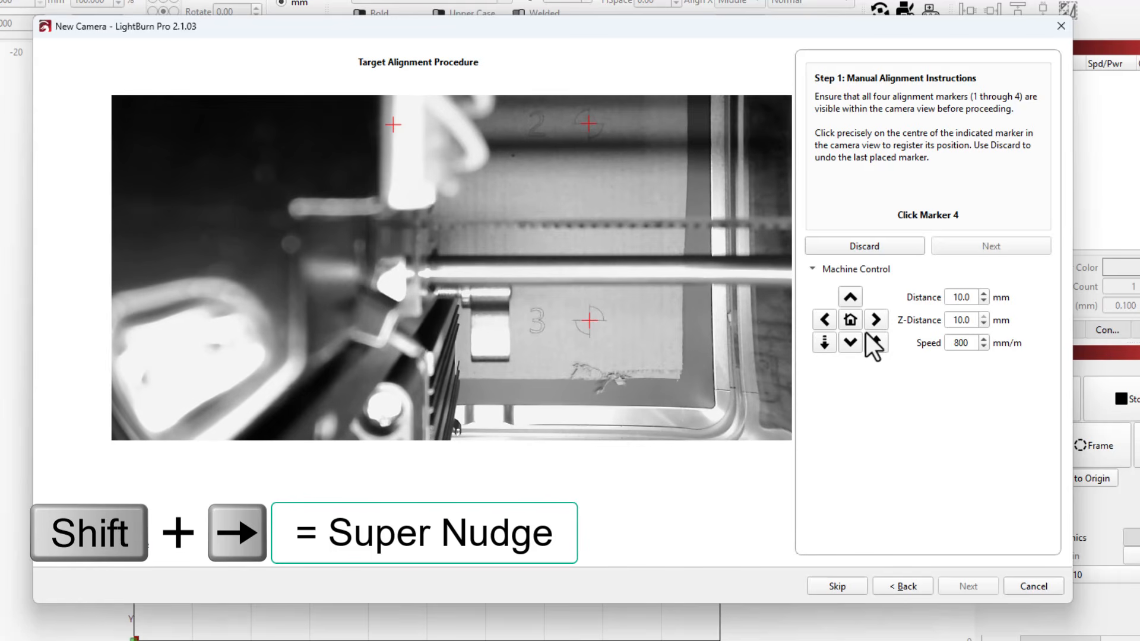
key(shift+Right)
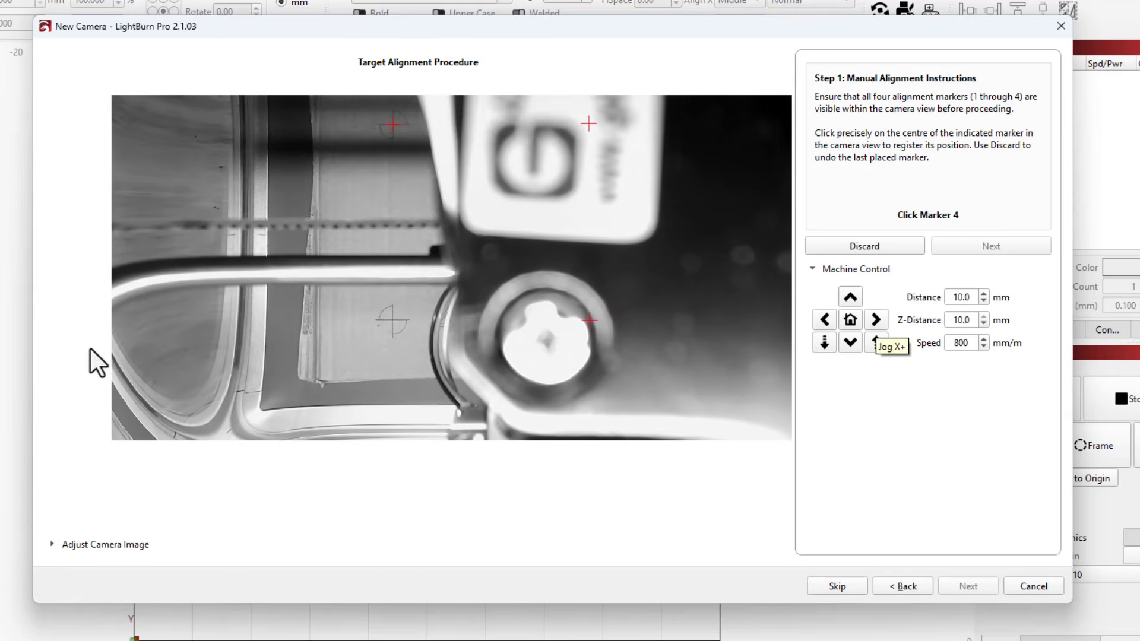
scroll(351, 364, up, 8)
scroll(271, 247, up, 3)
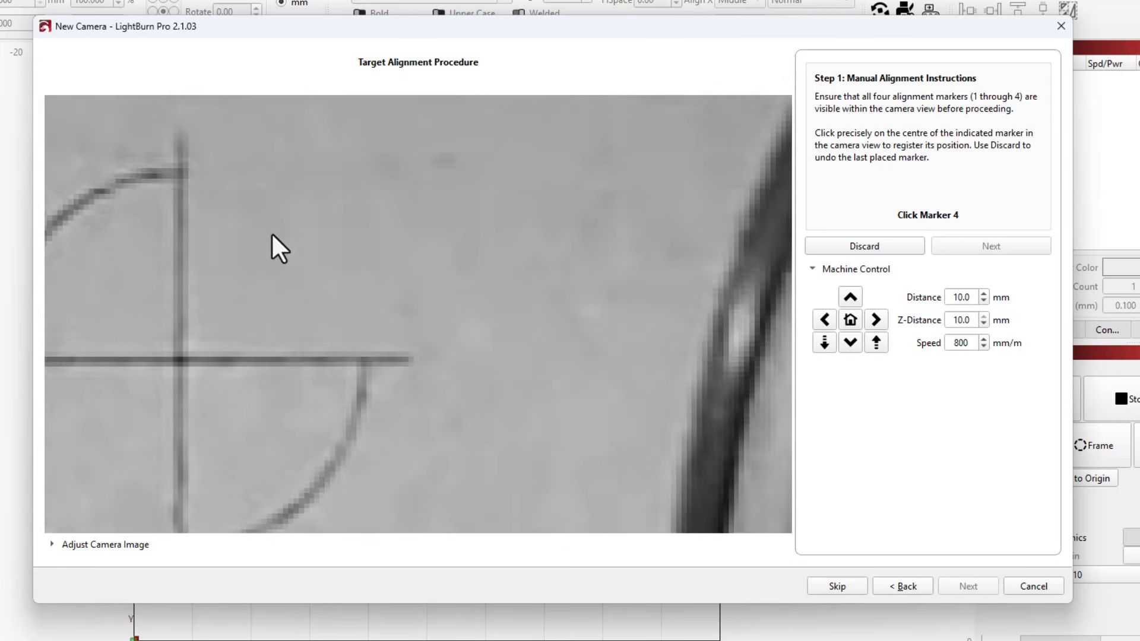
scroll(66, 423, up, 3)
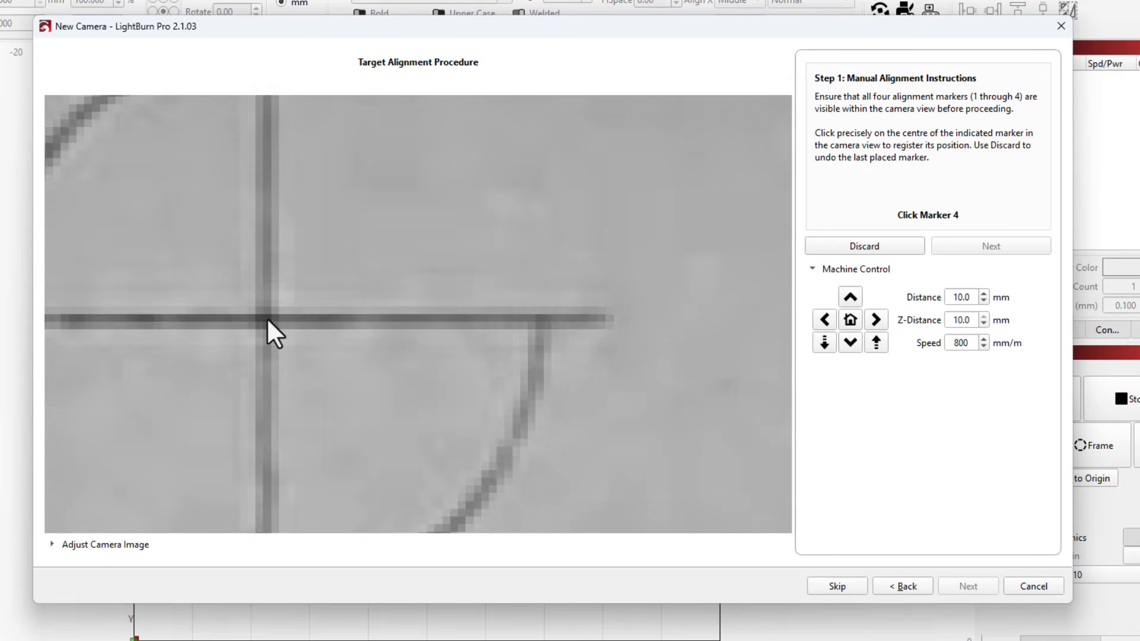
click(266, 318)
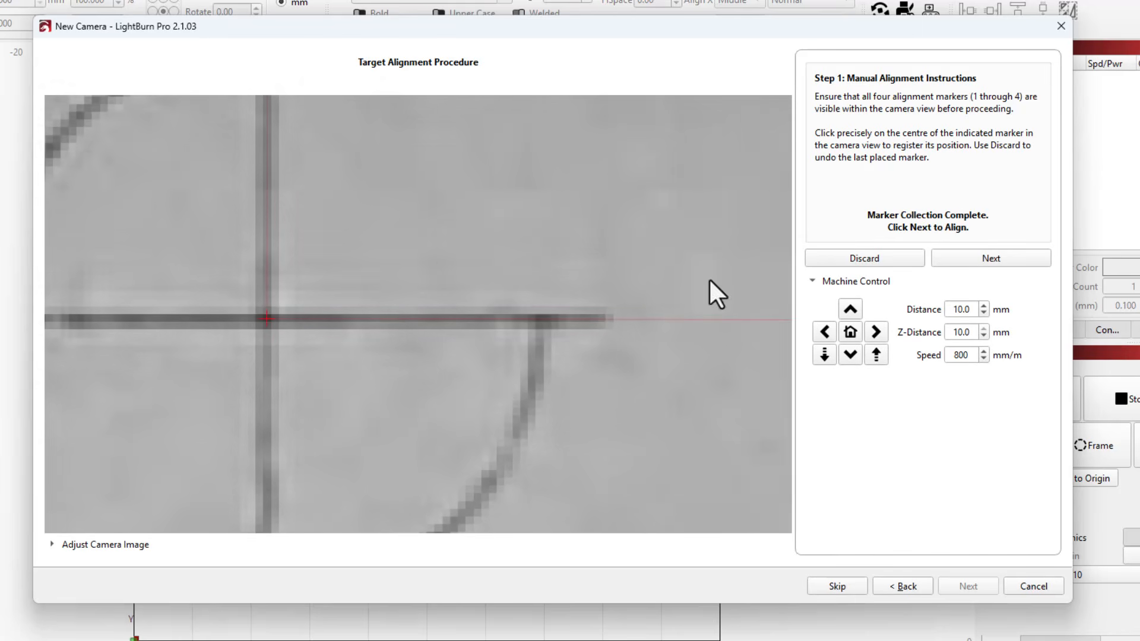
Step: Align the camera from the collected markers, accept the warped preview and finish the camera setup
click(956, 258)
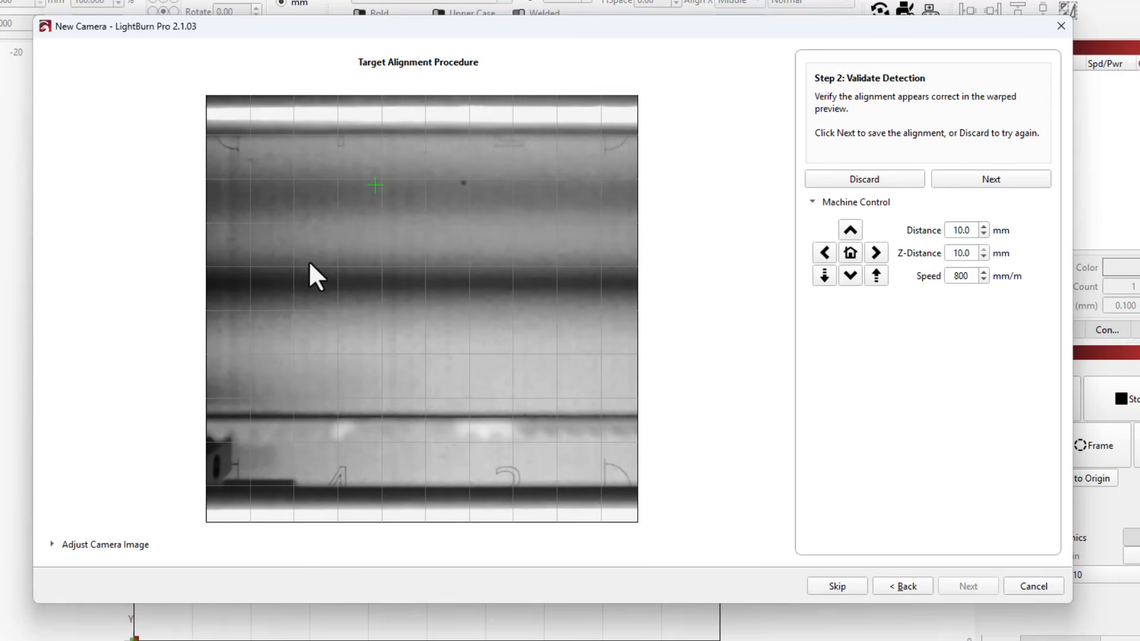
click(979, 179)
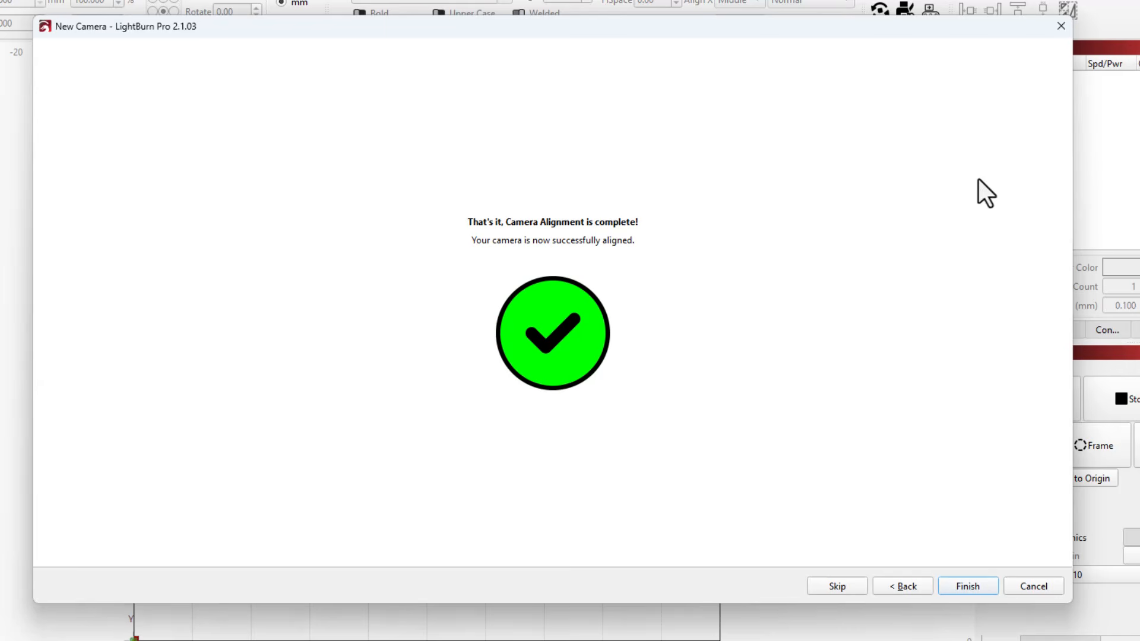
click(950, 586)
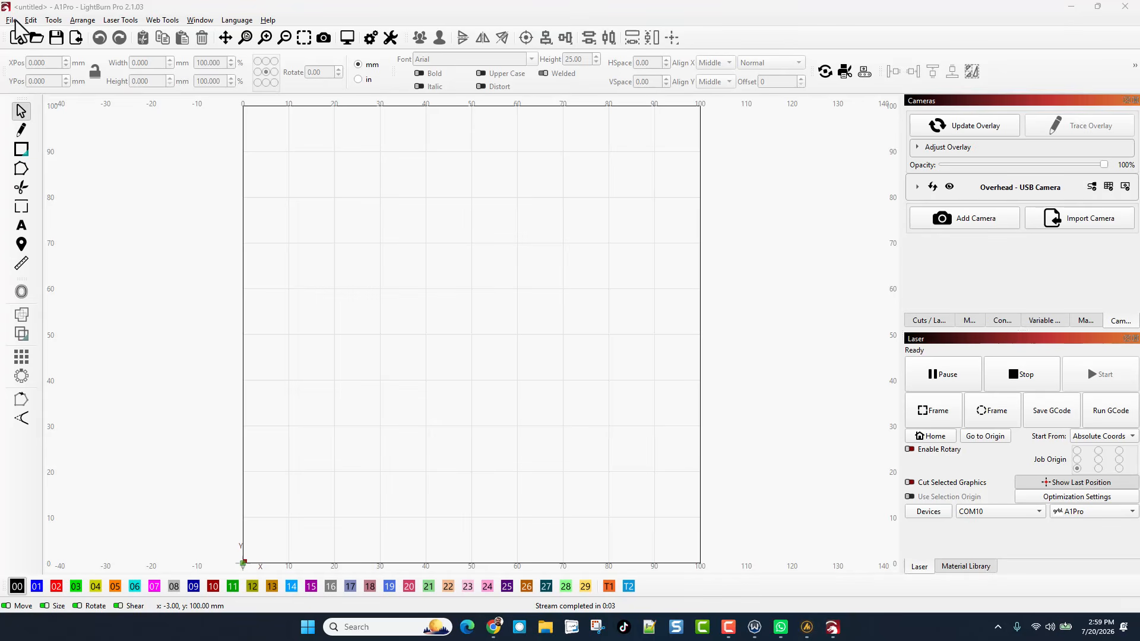
Step: Open the recent project "v2 4 stacked mt pisgah keychain v5 back 1 .lbrn2"
click(11, 22)
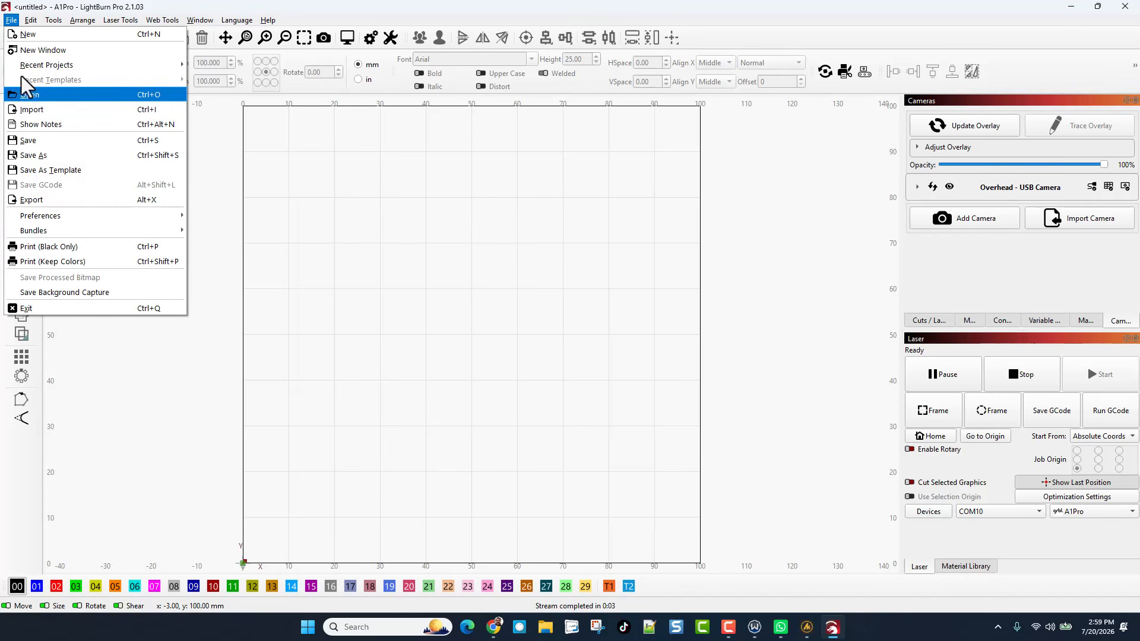
mouse_move(30, 65)
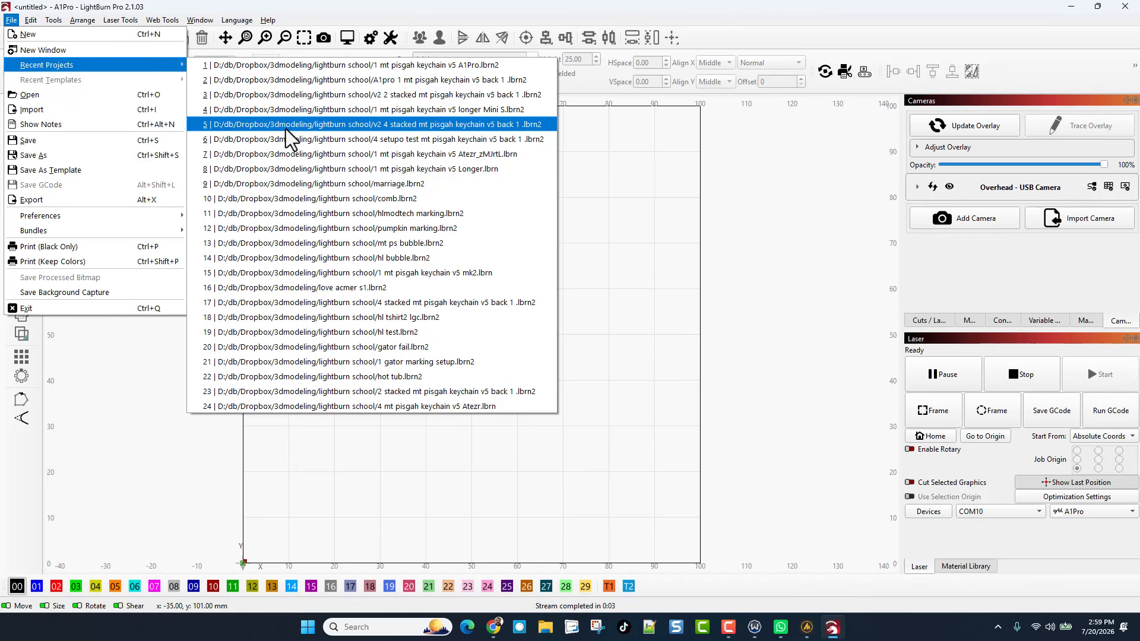
click(305, 126)
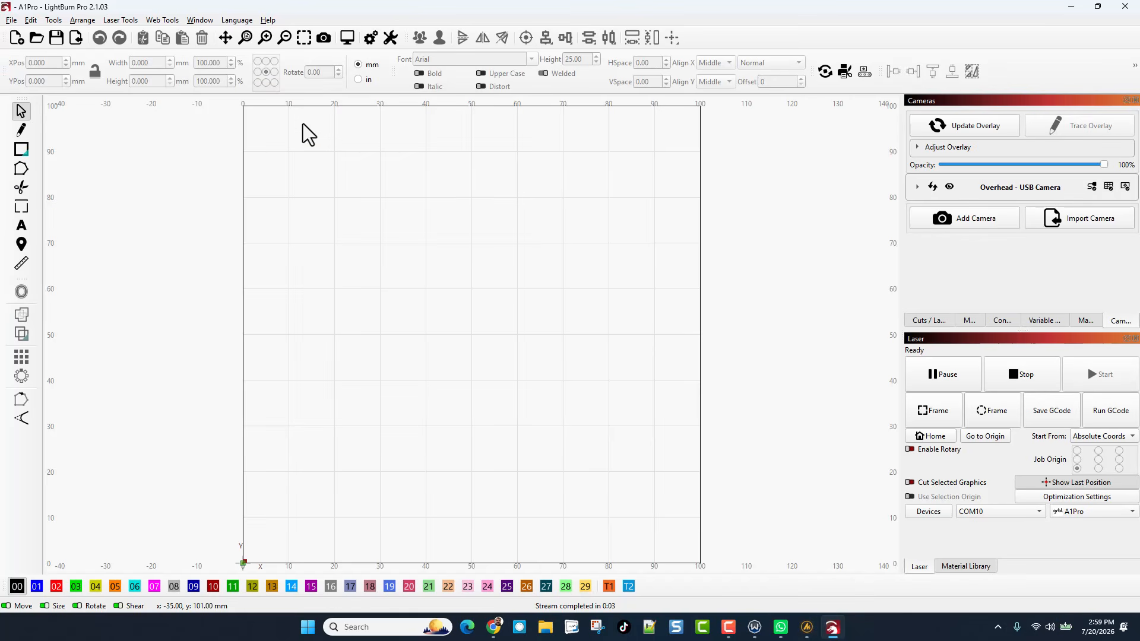
Step: Select the whole stacked keychain artwork and move it into the work area, centred at about X 52, Y 53 mm
scroll(723, 242, down, 10)
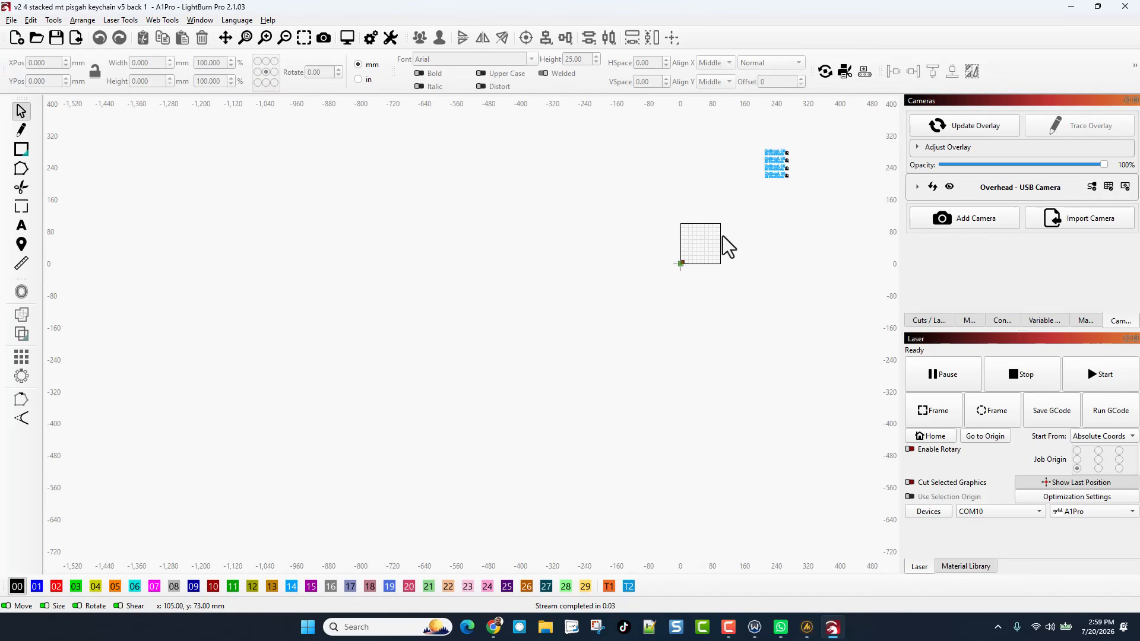
drag(754, 136, 608, 348)
scroll(778, 178, up, 5)
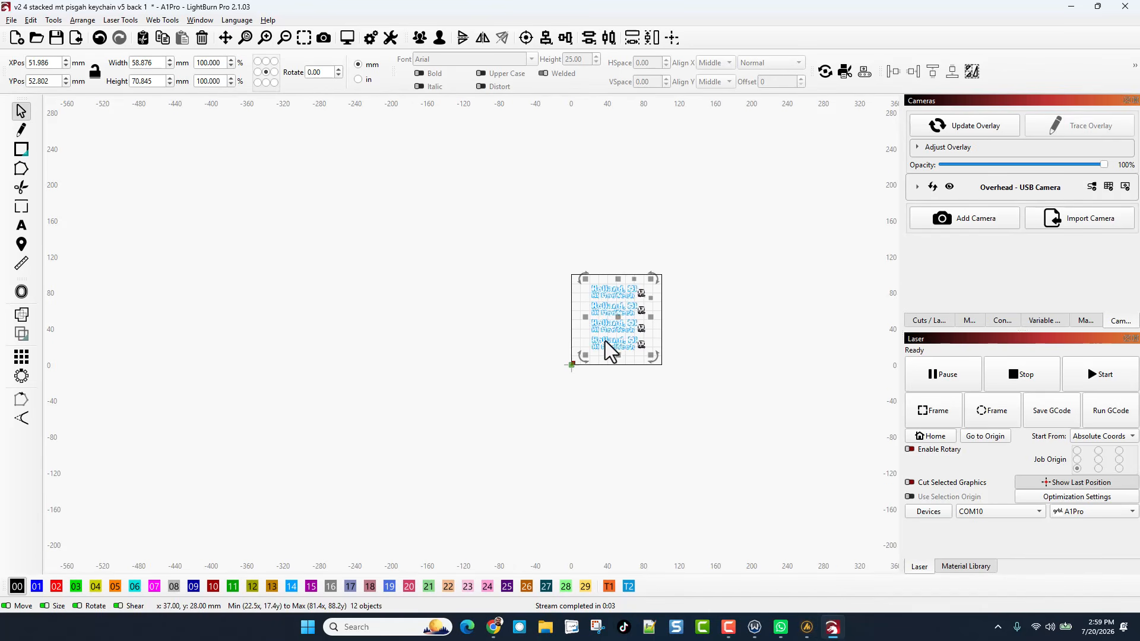
Step: Save the project as a copy named "a1pro 4 stacked mt pisgah keychain v5 back 1 .lbrn2"
click(12, 20)
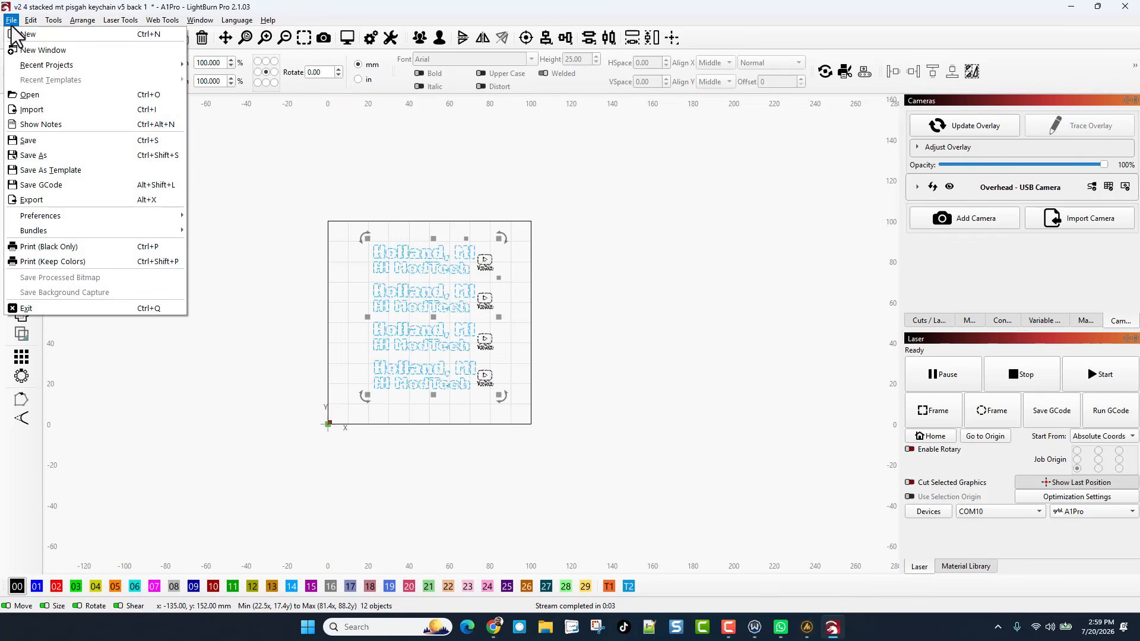
click(28, 158)
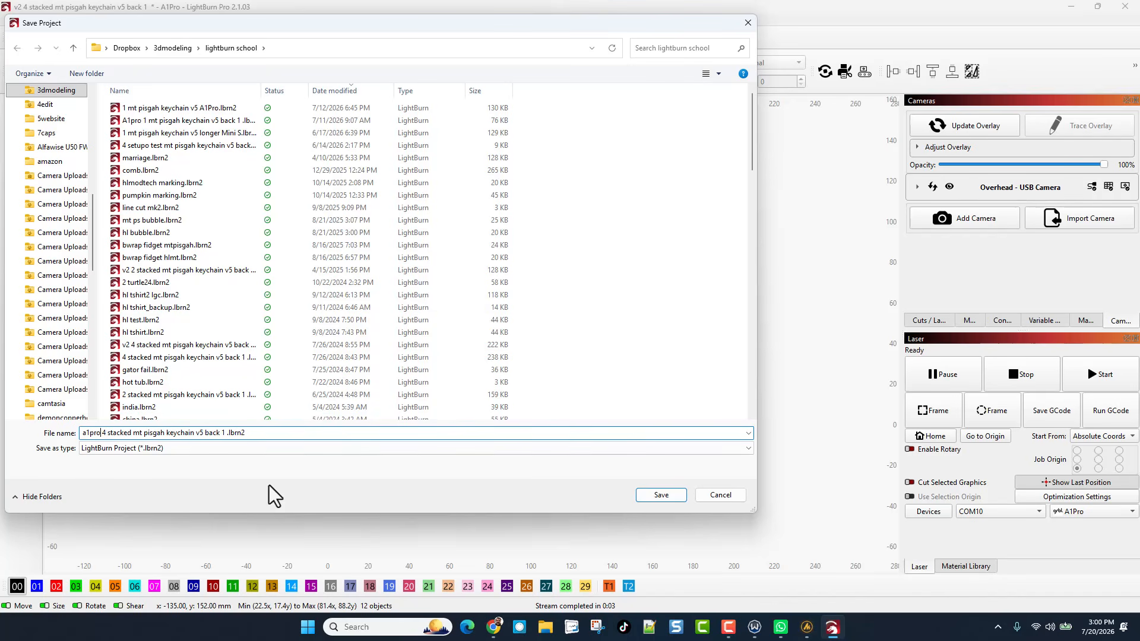
click(661, 495)
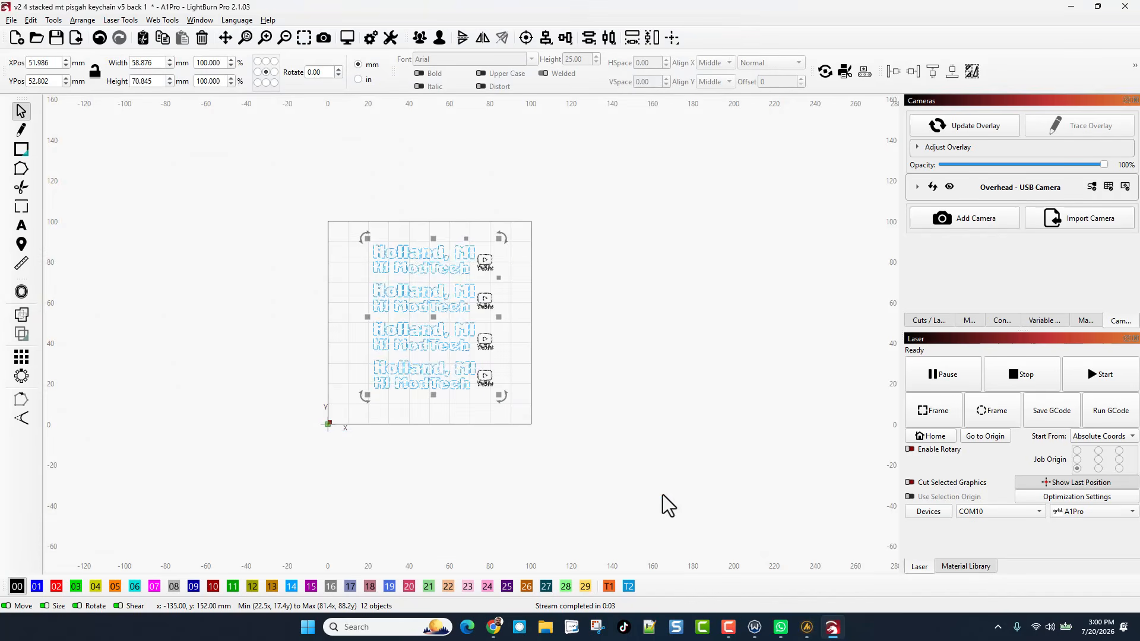
Step: Update the camera overlay to show the wooden keychain blanks beneath the artwork
click(970, 132)
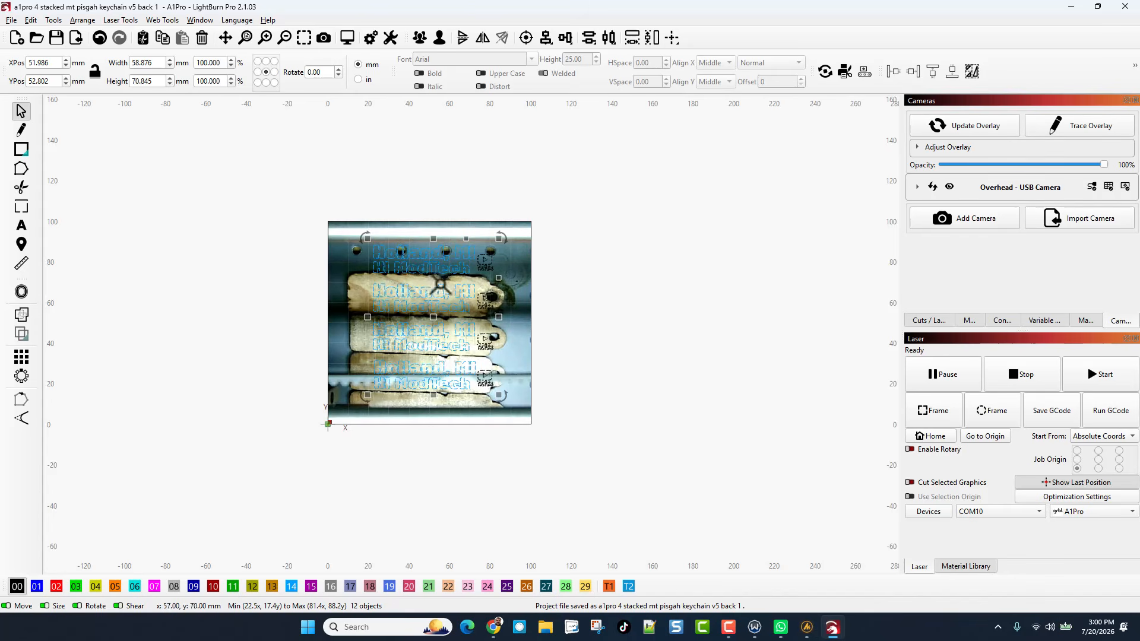
scroll(434, 398, up, 3)
scroll(356, 184, down, 1)
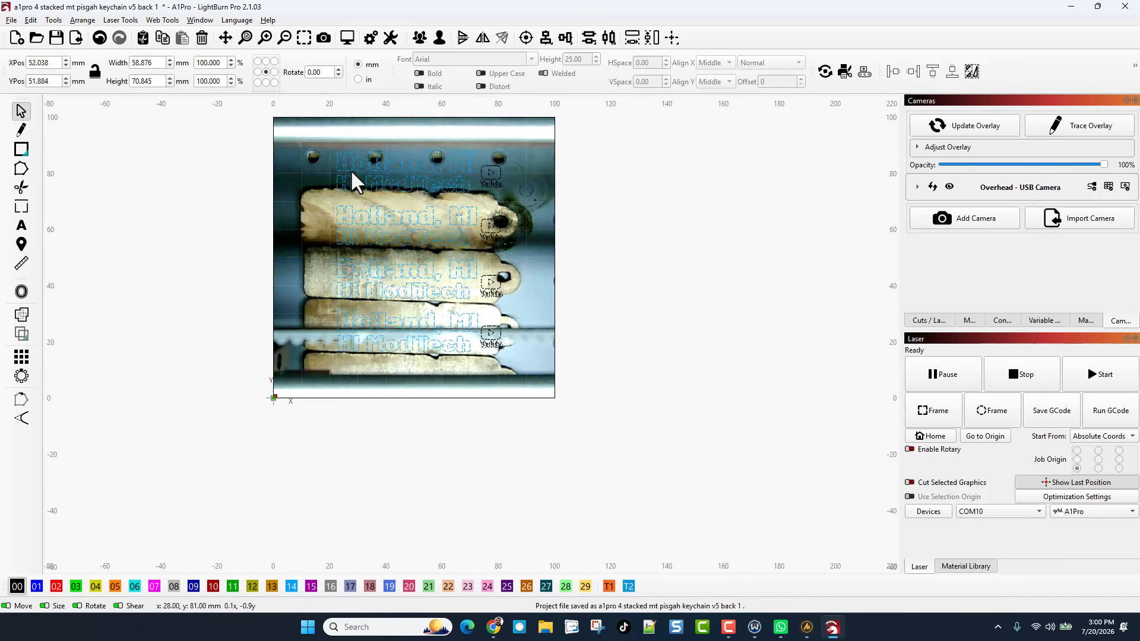
Step: Move the stacked artwork down and left onto the keychain blanks, then nudge it up 1 mm to about X 44, Y 36.9 mm
drag(350, 178, 331, 218)
scroll(333, 218, up, 2)
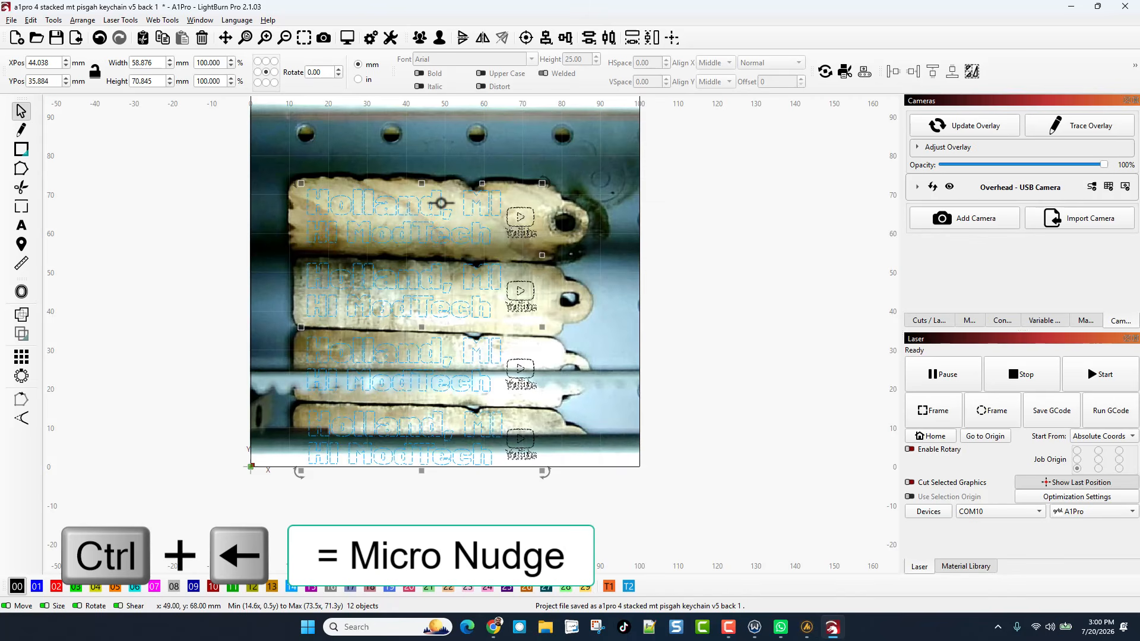
key(Up)
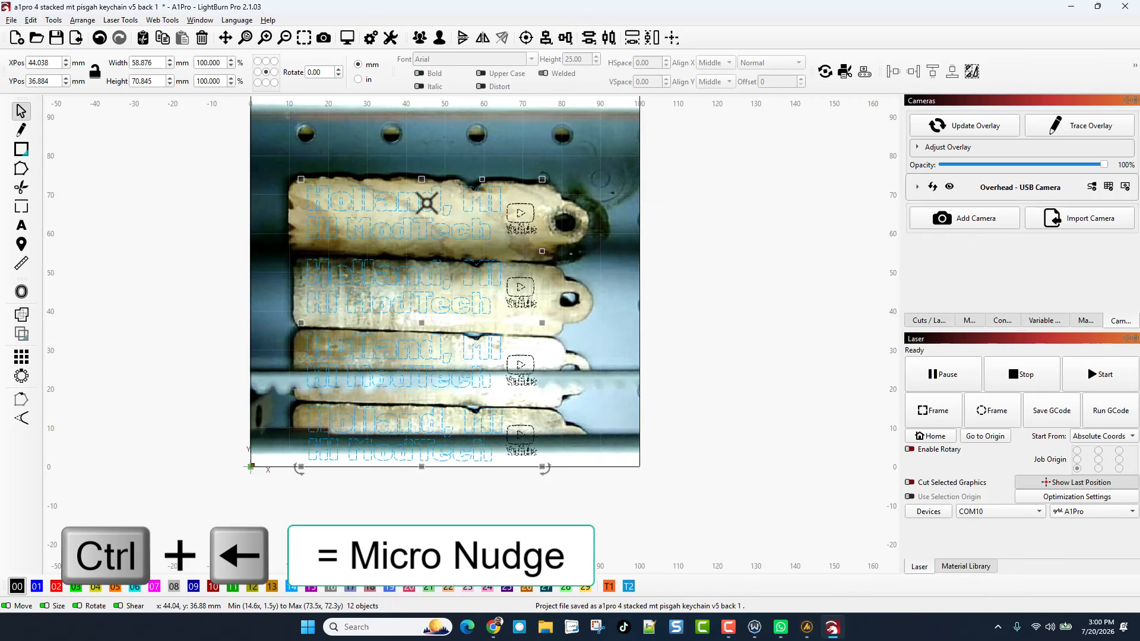